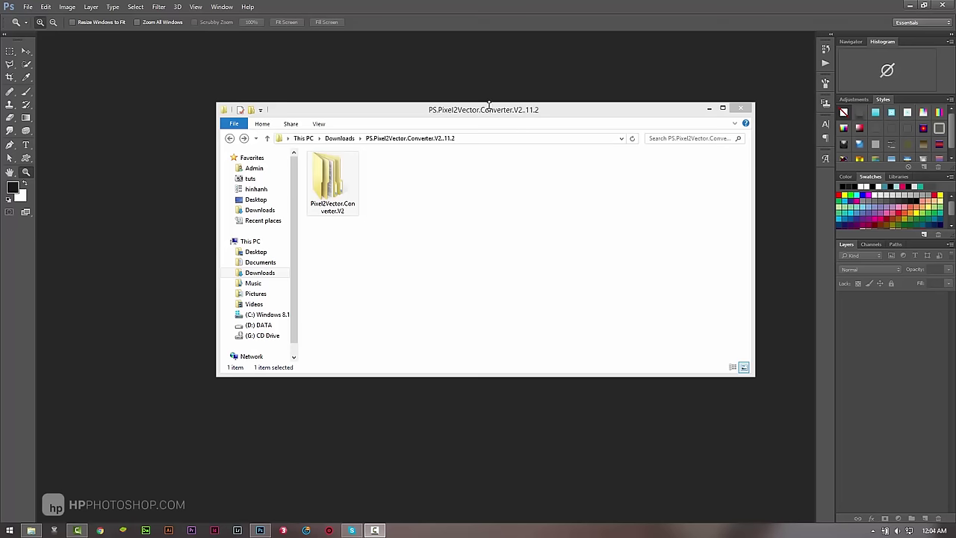
Resize and reposition the File Explorer window.
{"action": "mouse_move", "coordinate": [490, 102]}
{"action": "left_mouse_down"}
{"action": "mouse_move", "coordinate": [528, 70]}
{"action": "mouse_move", "coordinate": [490, 137]}
{"action": "mouse_move", "coordinate": [501, 105]}
{"action": "left_mouse_up"}
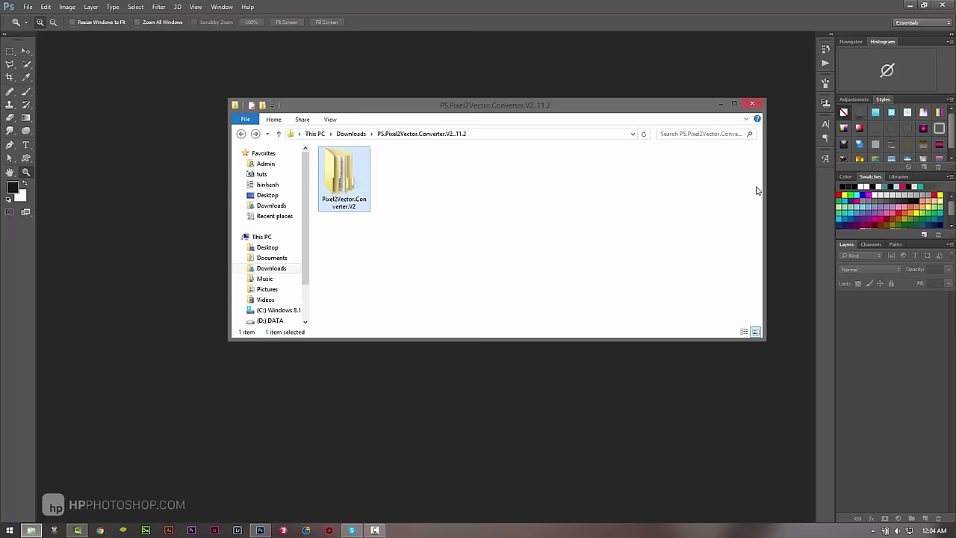
{"action": "left_click_drag", "start_coordinate": [764, 190], "coordinate": [675, 190]}
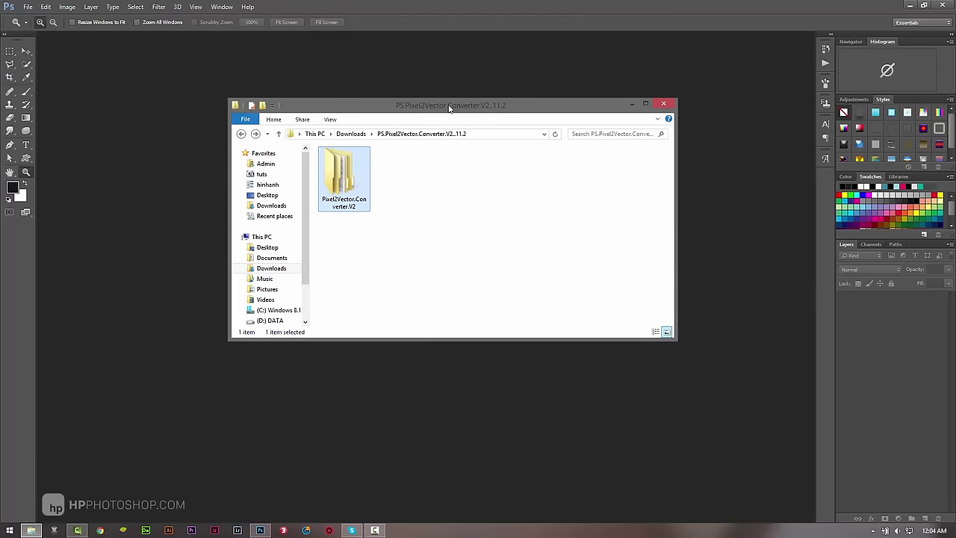
{"action": "left_click_drag", "start_coordinate": [460, 106], "coordinate": [546, 68]}
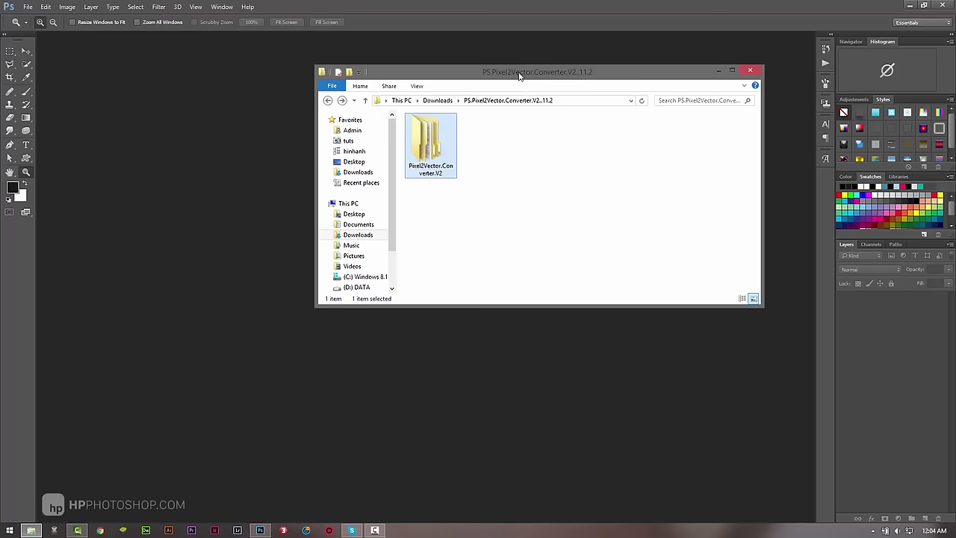
{"action": "left_click", "coordinate": [513, 186]}
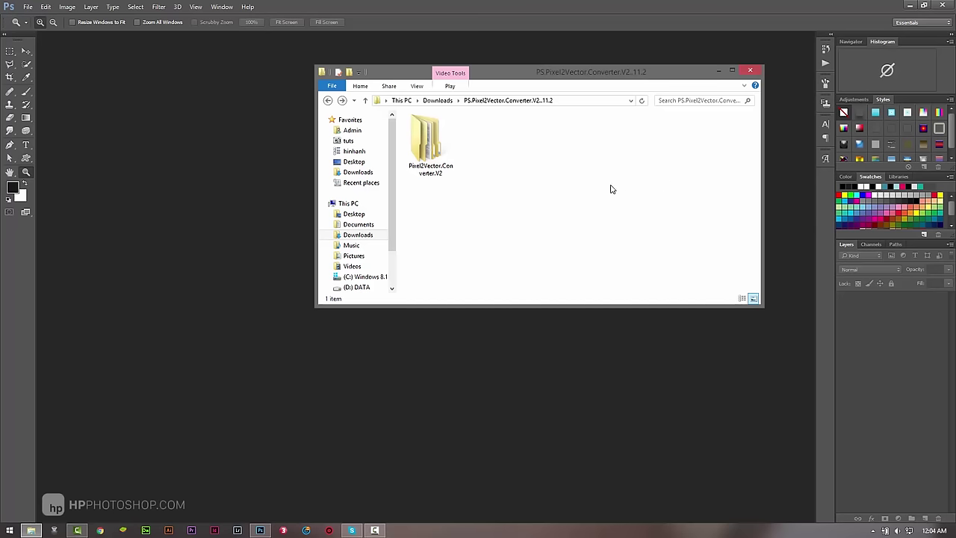
{"action": "left_click_drag", "start_coordinate": [537, 78], "coordinate": [531, 97]}
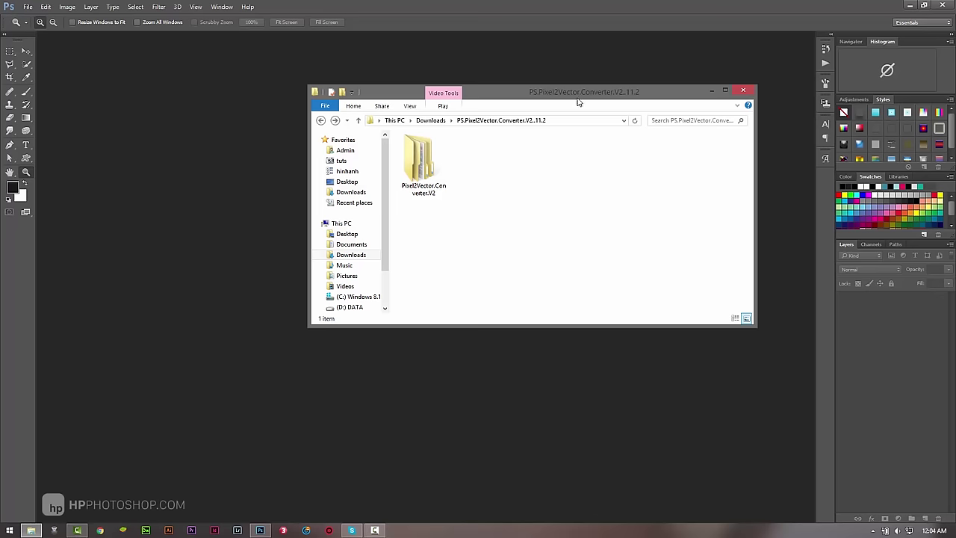
{"action": "left_click_drag", "start_coordinate": [576, 97], "coordinate": [577, 100]}
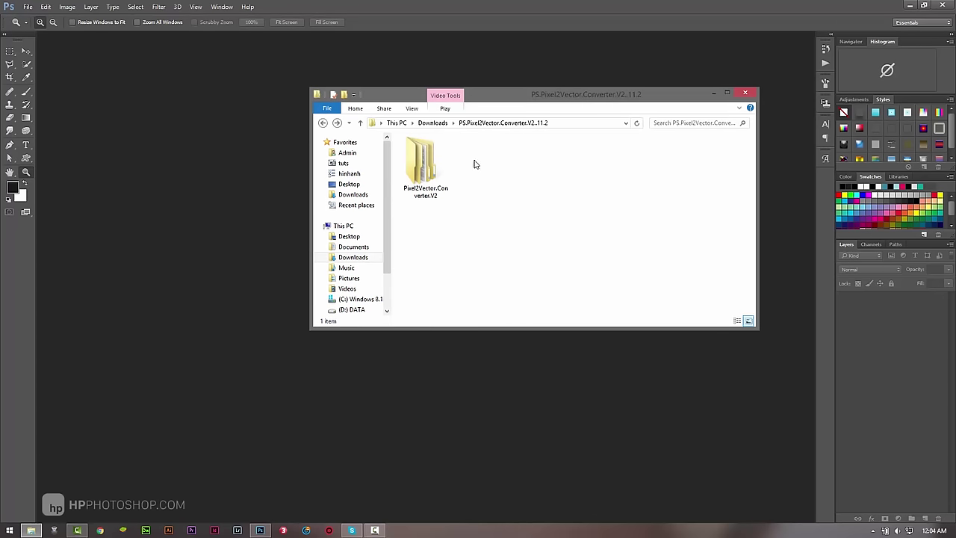
Open the Pixel2Vector.Converter.V2 folder, then its pixel2vector_2_CS5 subfolder.
{"action": "double_click", "coordinate": [424, 165]}
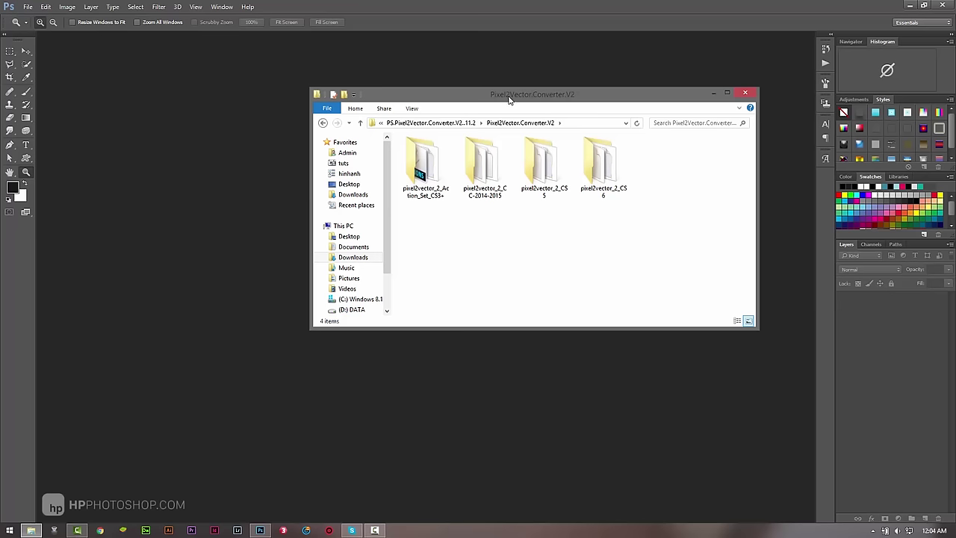
{"action": "left_click_drag", "start_coordinate": [515, 104], "coordinate": [490, 107]}
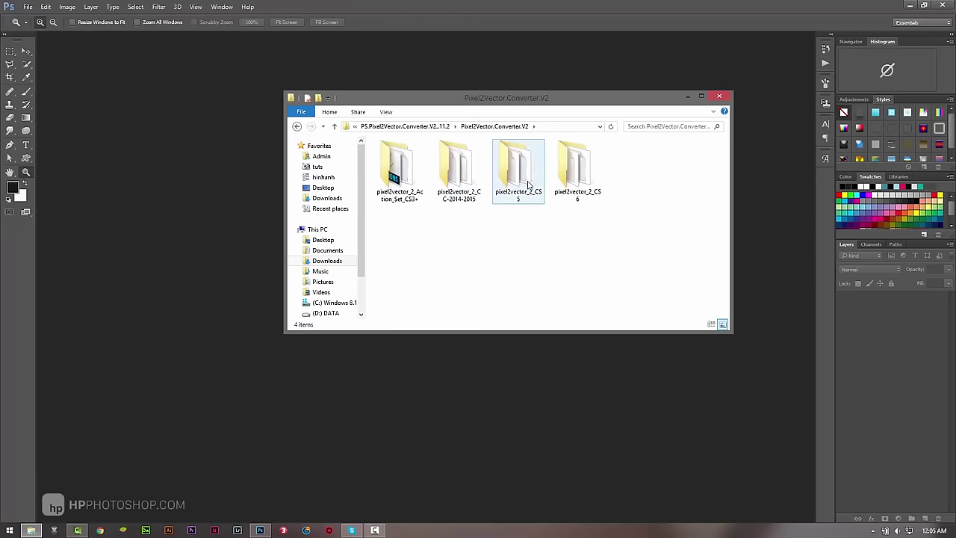
{"action": "double_click", "coordinate": [524, 182]}
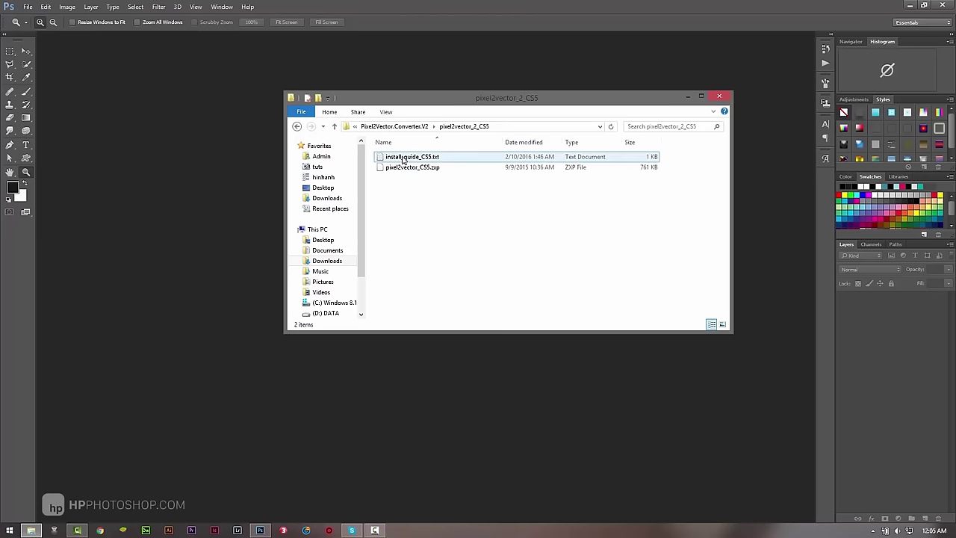
Read install_guide_CS5.txt in Notepad, then bring the folder window back in front.
{"action": "double_click", "coordinate": [402, 157]}
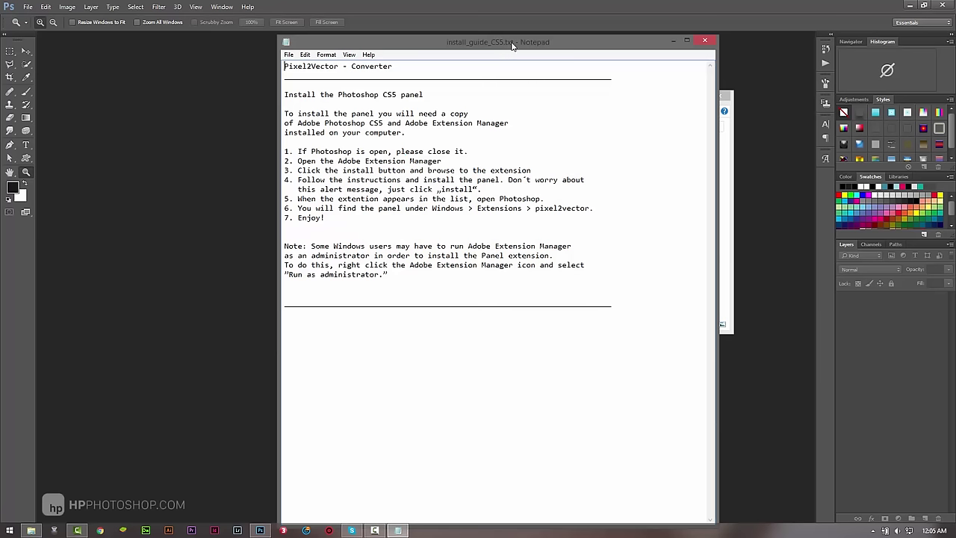
{"action": "mouse_move", "coordinate": [511, 46]}
{"action": "left_mouse_down"}
{"action": "mouse_move", "coordinate": [535, 43]}
{"action": "mouse_move", "coordinate": [535, 110]}
{"action": "left_mouse_up"}
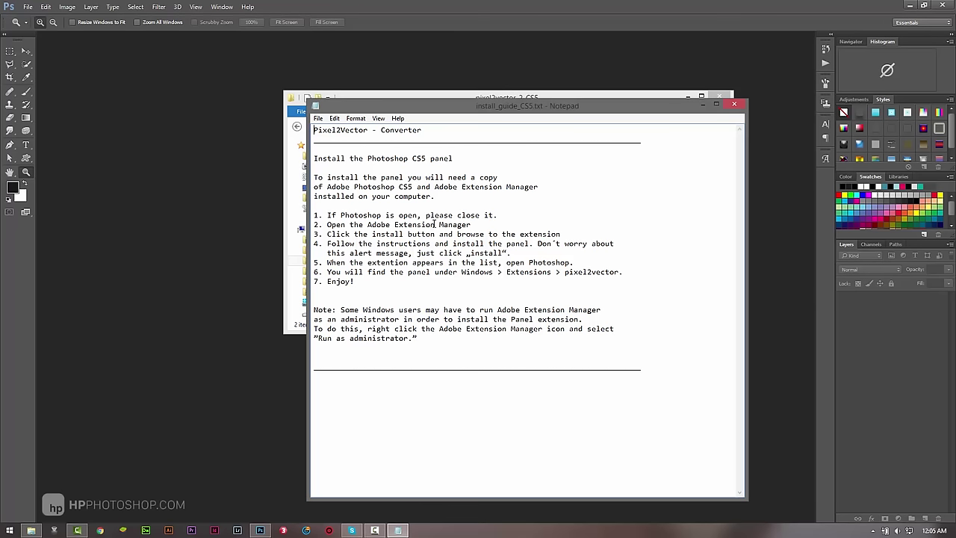
{"action": "left_click", "coordinate": [30, 530]}
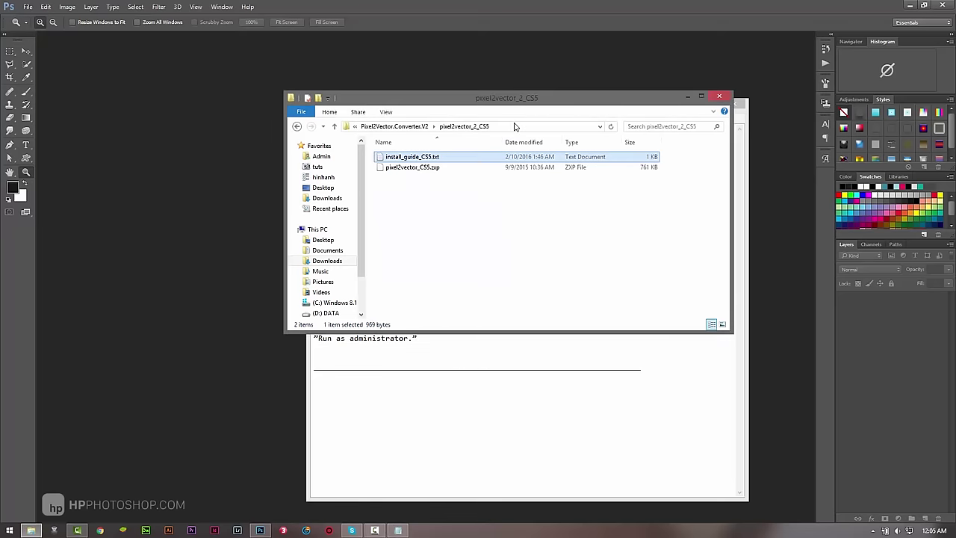
{"action": "left_click_drag", "start_coordinate": [622, 104], "coordinate": [527, 121]}
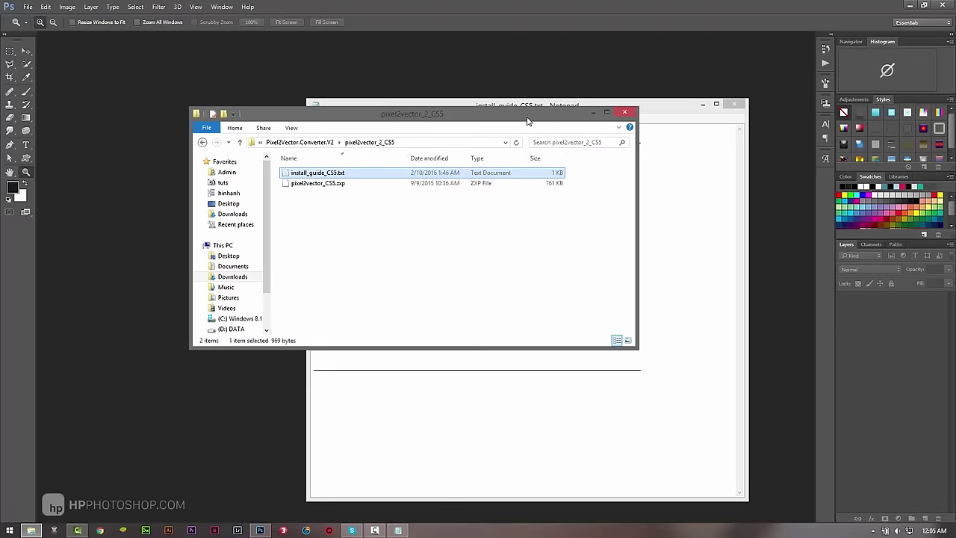
{"action": "left_click", "coordinate": [556, 142]}
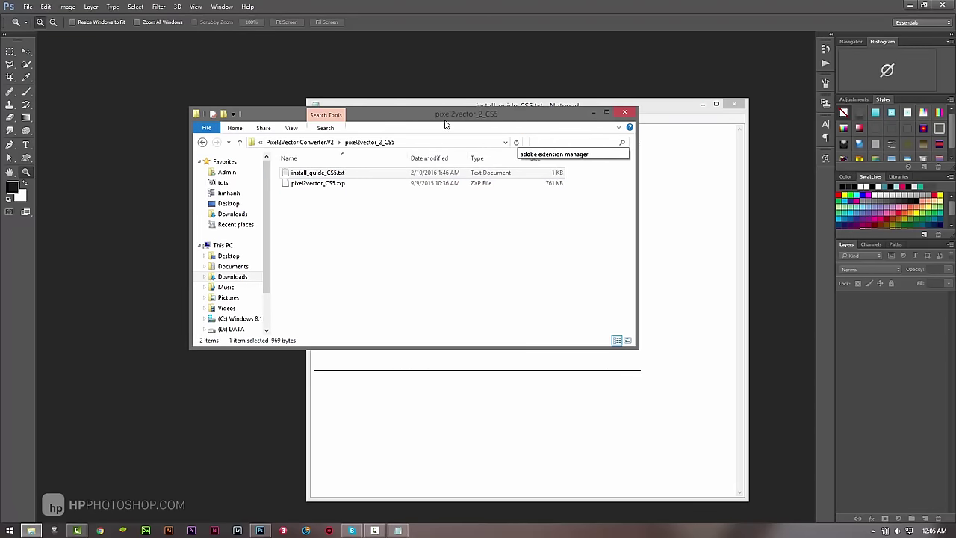
{"action": "left_click_drag", "start_coordinate": [445, 125], "coordinate": [473, 137]}
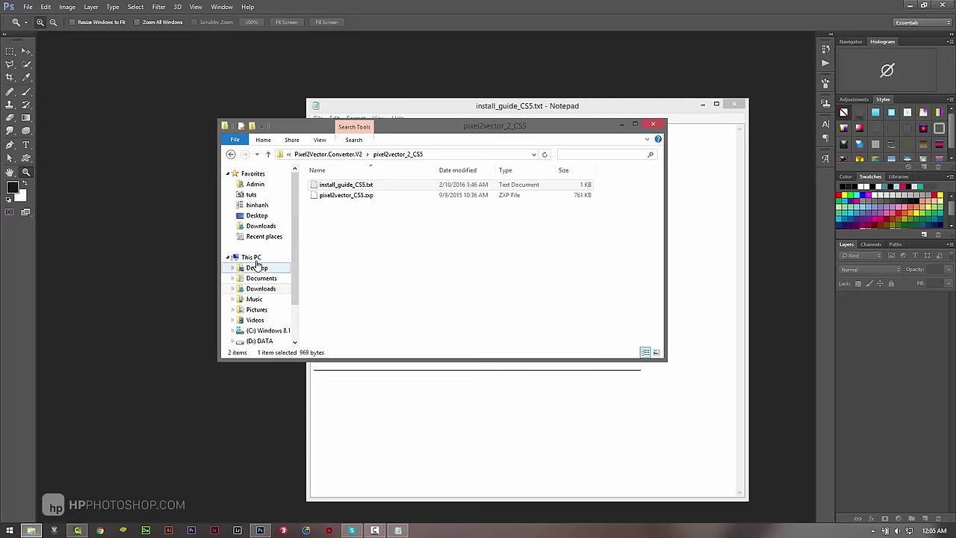
{"action": "left_click", "coordinate": [583, 154]}
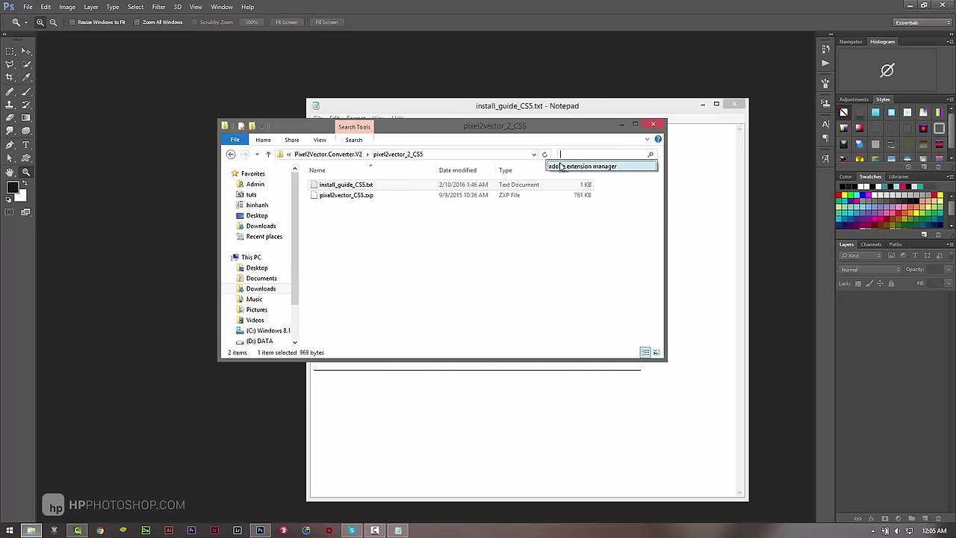
{"action": "left_click", "coordinate": [561, 166]}
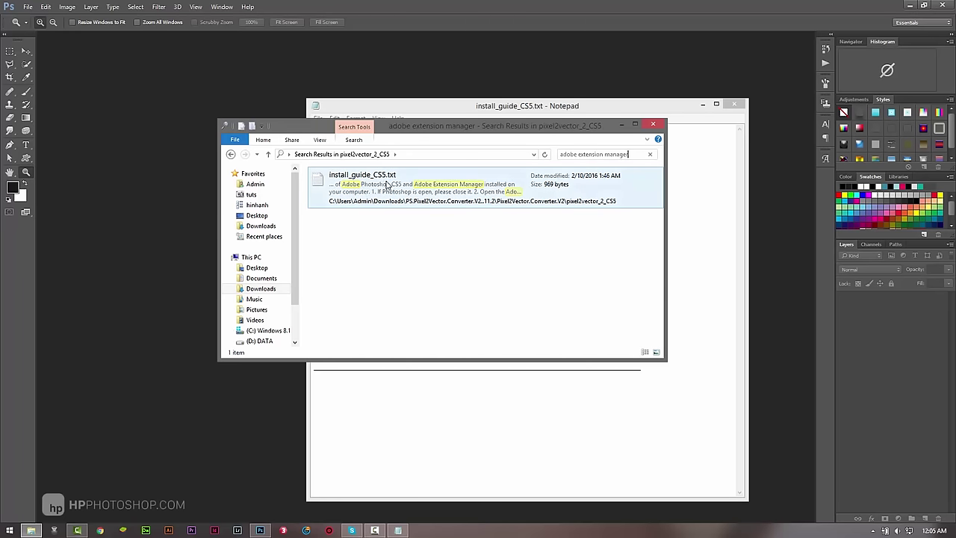
{"action": "left_click", "coordinate": [277, 154]}
{"action": "left_click", "coordinate": [575, 105]}
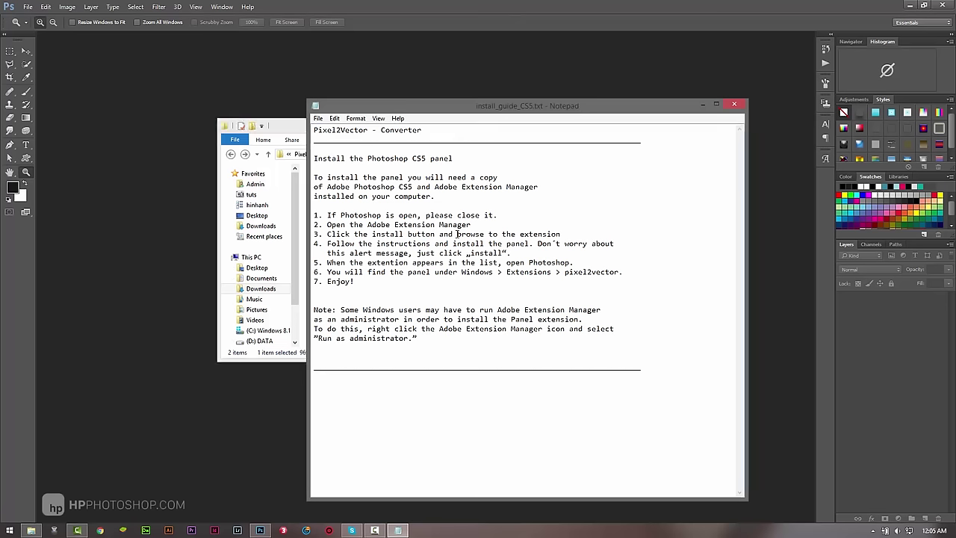
{"action": "left_click", "coordinate": [288, 130]}
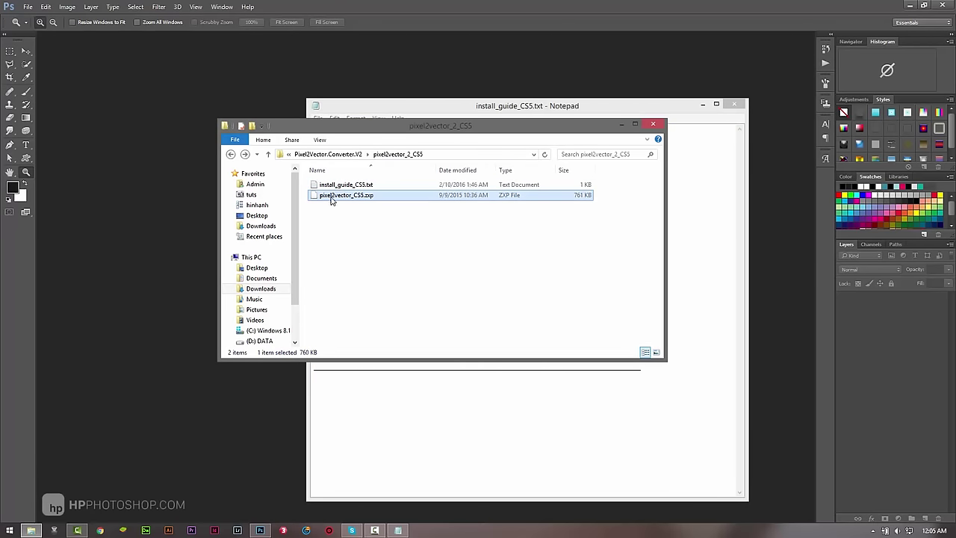
{"action": "left_click", "coordinate": [562, 108]}
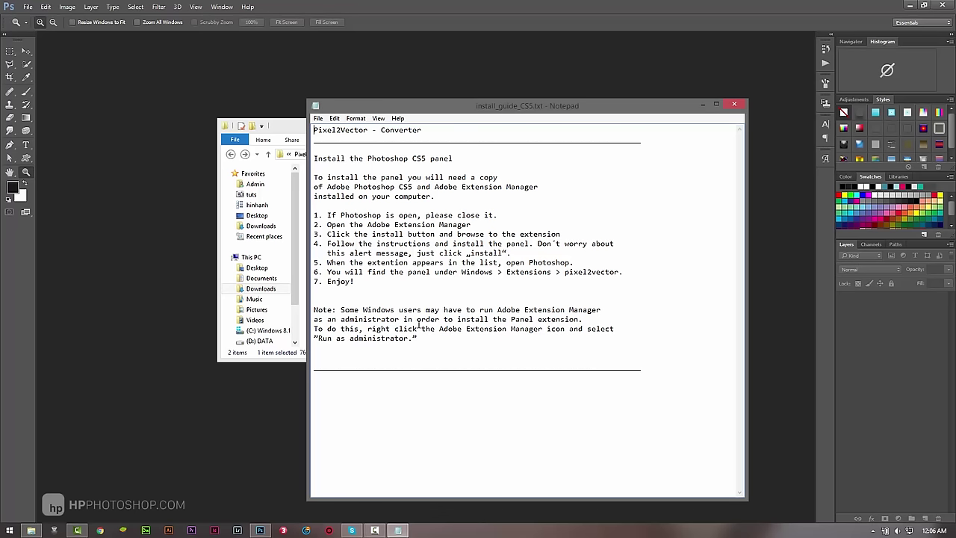
{"action": "left_click", "coordinate": [30, 530]}
{"action": "right_click", "coordinate": [354, 195]}
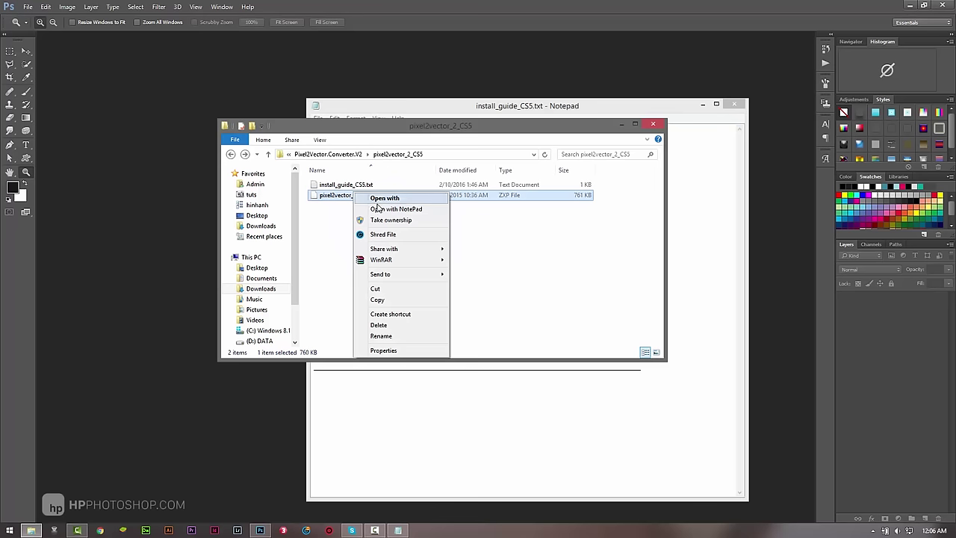
{"action": "left_click", "coordinate": [535, 251]}
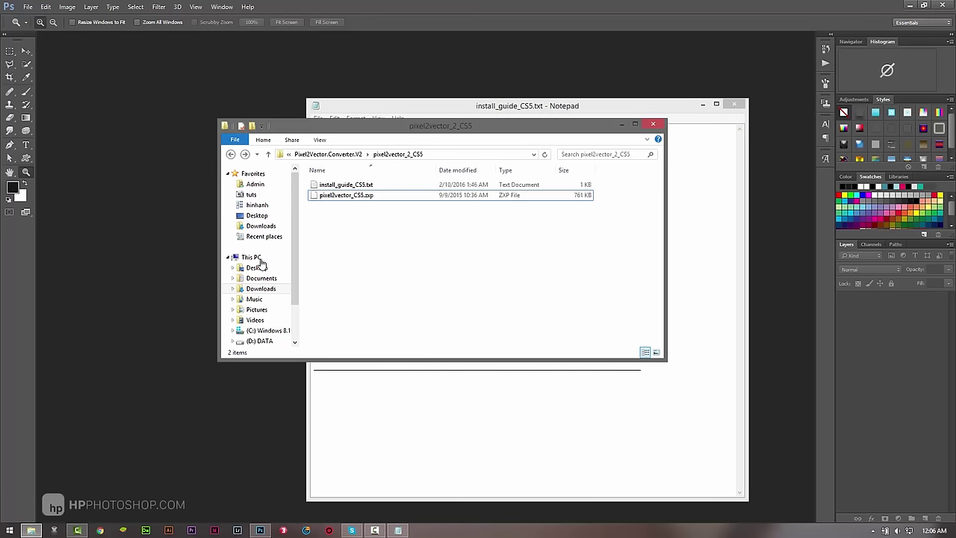
{"action": "right_click", "coordinate": [120, 532]}
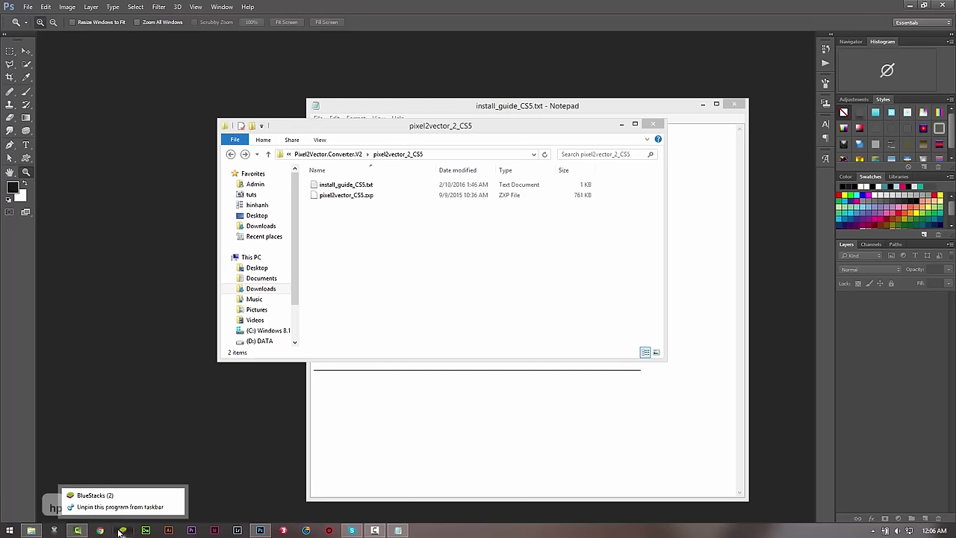
{"action": "right_click", "coordinate": [96, 496]}
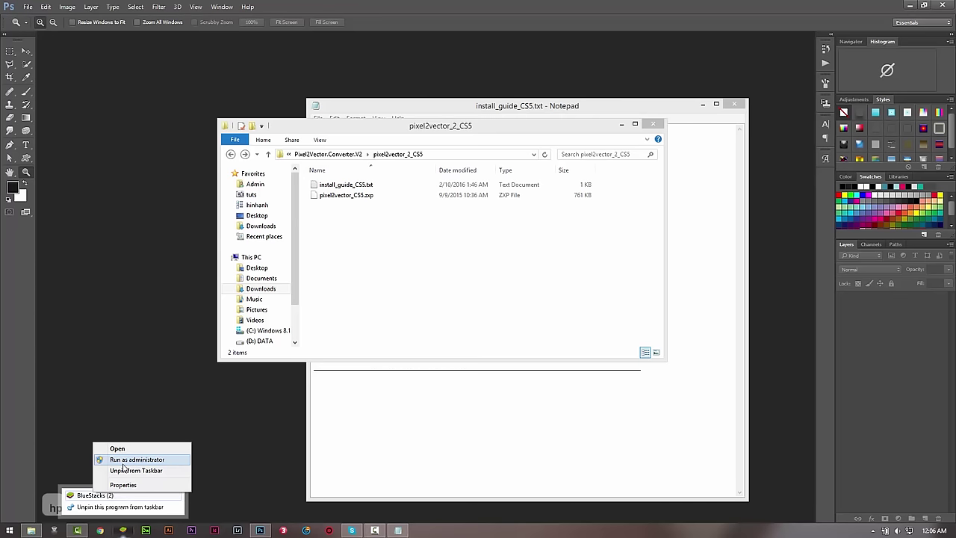
{"action": "key", "text": "Escape"}
{"action": "key", "text": "Escape"}
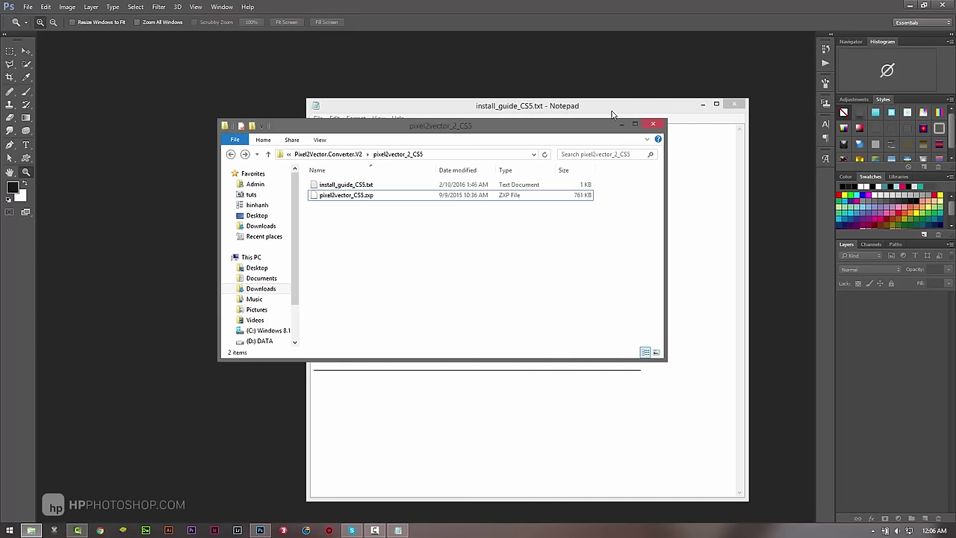
{"action": "left_click", "coordinate": [612, 114]}
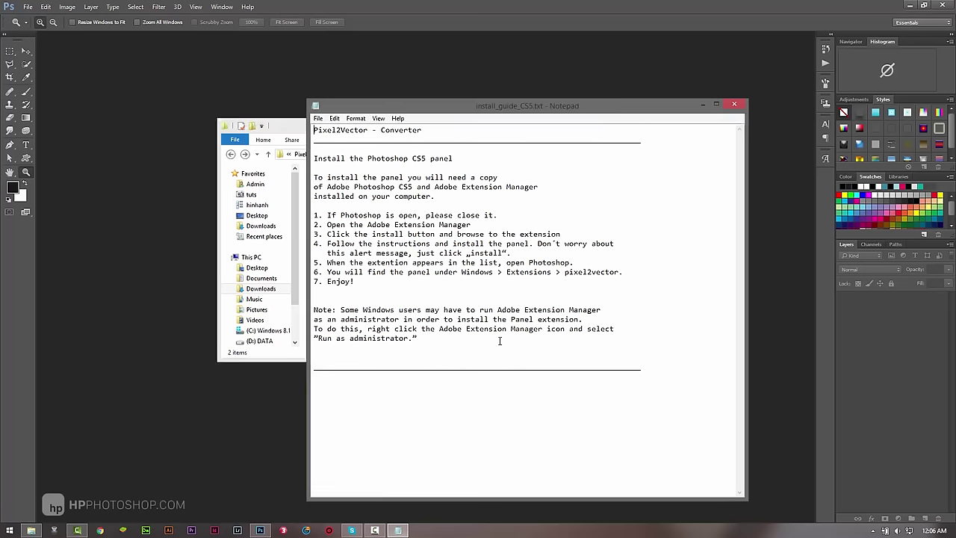
Close the guide and load pixel2vector-v2.atn from the Action_Set_CS3+ folder into Photoshop.
{"action": "left_click", "coordinate": [734, 103]}
{"action": "left_click", "coordinate": [231, 155]}
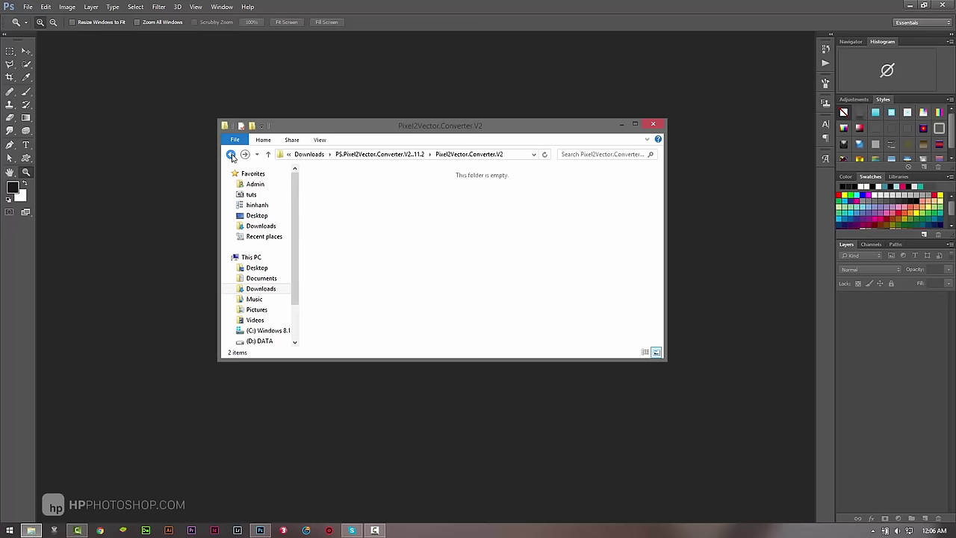
{"action": "double_click", "coordinate": [354, 206]}
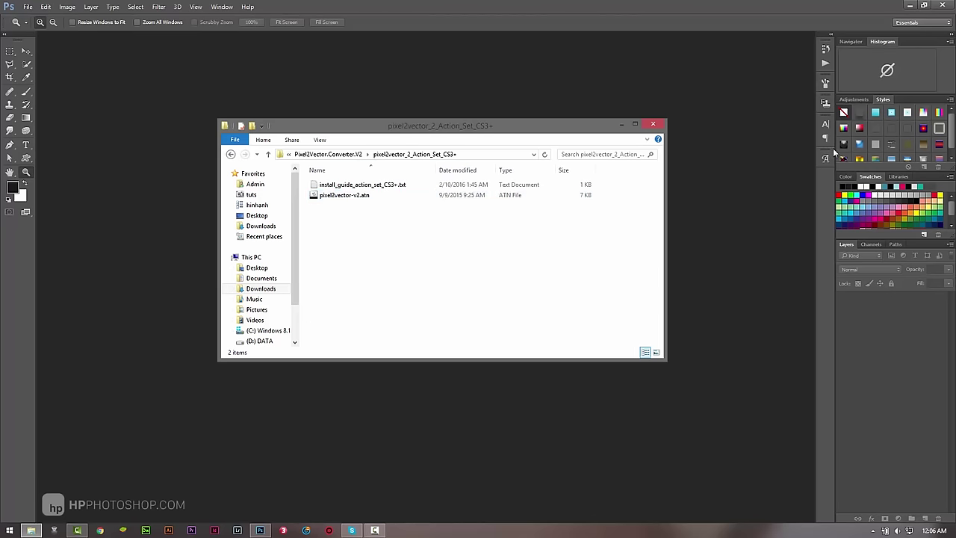
{"action": "left_click_drag", "start_coordinate": [341, 195], "coordinate": [338, 213]}
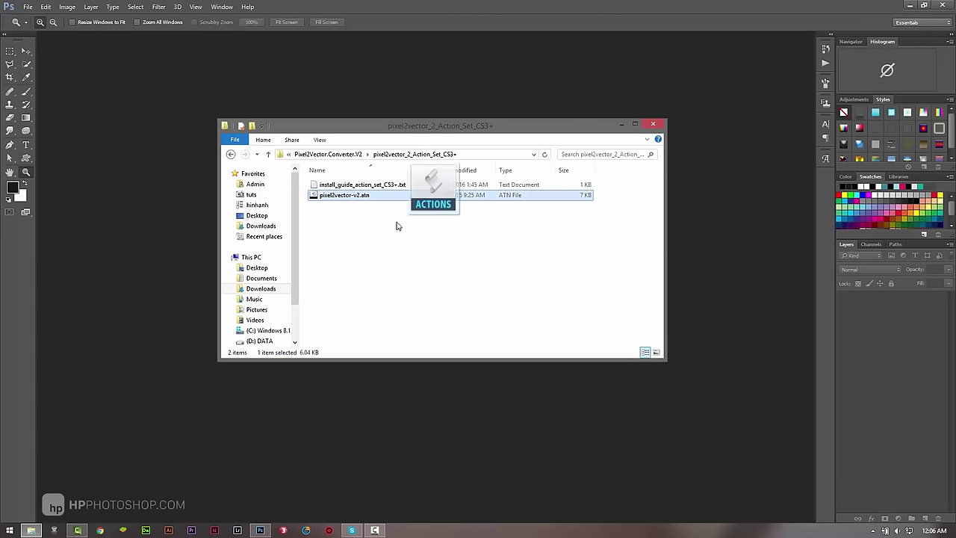
{"action": "left_click", "coordinate": [826, 63]}
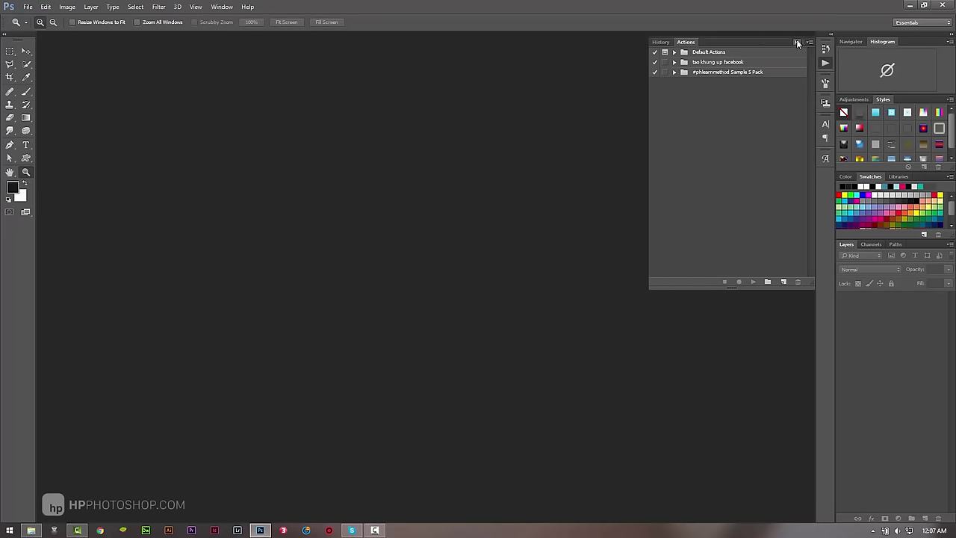
{"action": "left_click", "coordinate": [797, 43]}
Open read_me.txt from pixel2vector_2_CC-2014-2015, then maximize Photoshop again.
{"action": "left_click", "coordinate": [30, 529]}
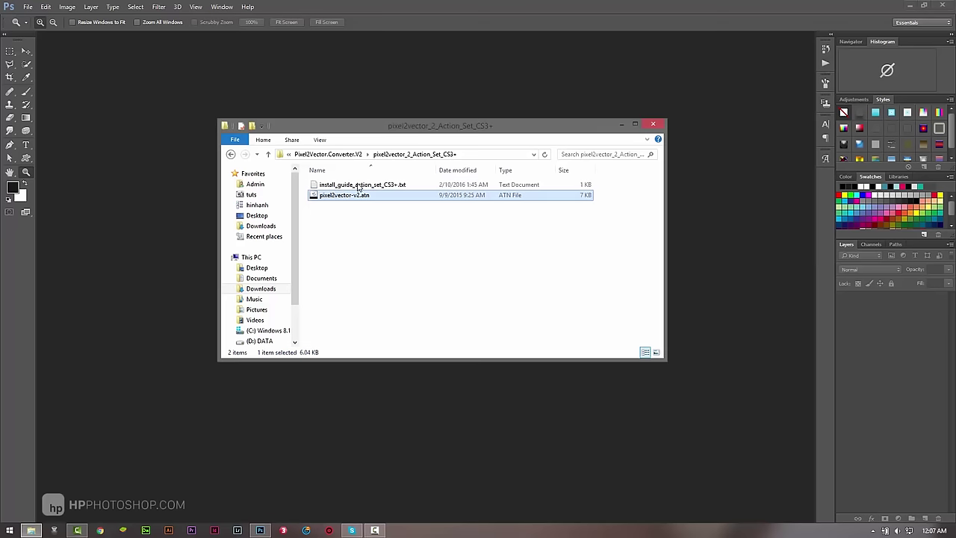
{"action": "left_click", "coordinate": [231, 154]}
{"action": "double_click", "coordinate": [380, 196]}
{"action": "left_click_drag", "start_coordinate": [421, 133], "coordinate": [508, 142]}
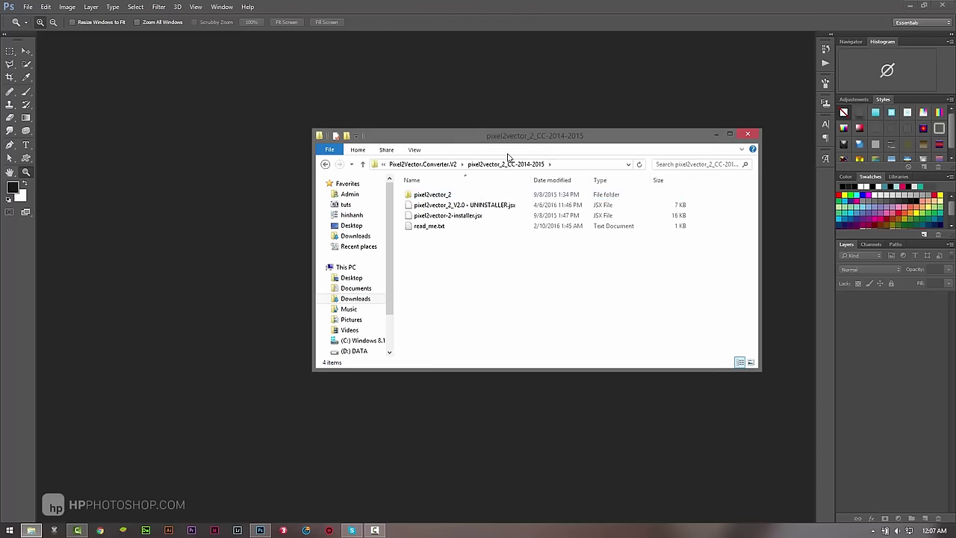
{"action": "double_click", "coordinate": [436, 226]}
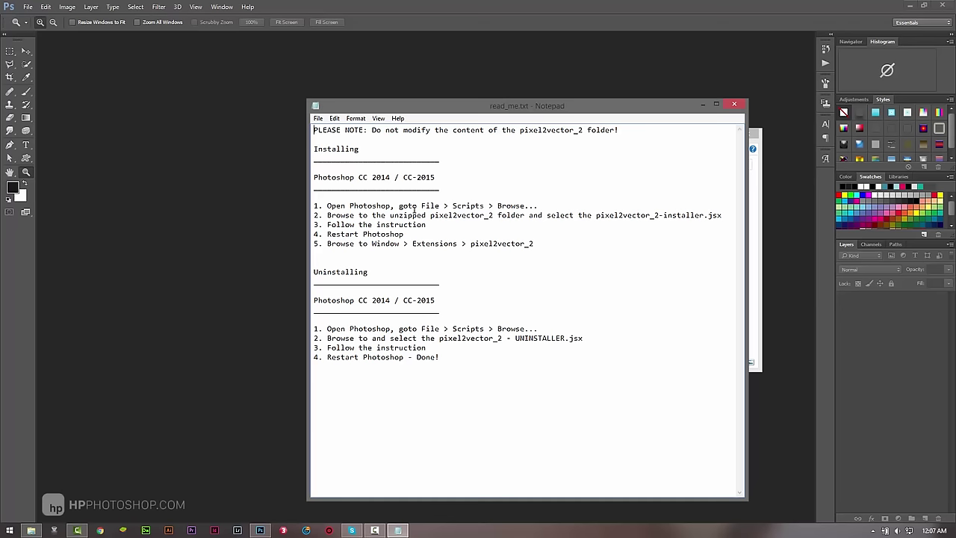
{"action": "double_click", "coordinate": [554, 14]}
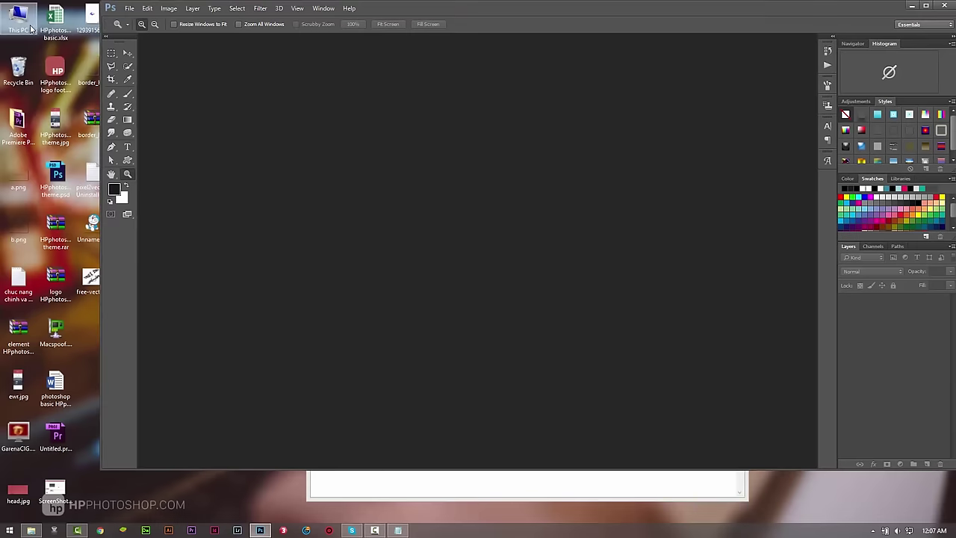
{"action": "double_click", "coordinate": [505, 15]}
Run pixel2vector-2-installer.jsx from the pixel2vector_2_CC-2014-2015 folder via File > Scripts > Browse.
{"action": "left_click", "coordinate": [28, 7]}
{"action": "mouse_move", "coordinate": [38, 234]}
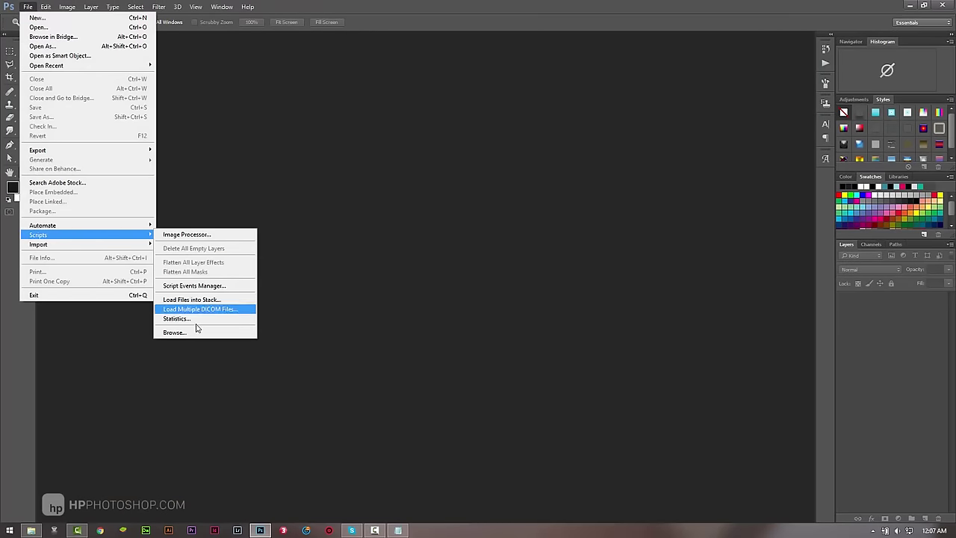
{"action": "left_click", "coordinate": [186, 331]}
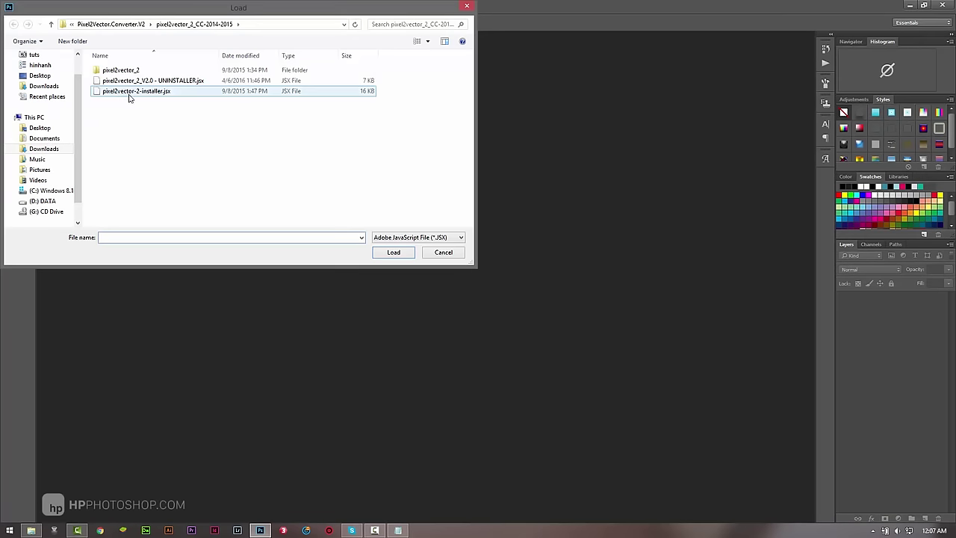
{"action": "left_click_drag", "start_coordinate": [226, 9], "coordinate": [408, 85]}
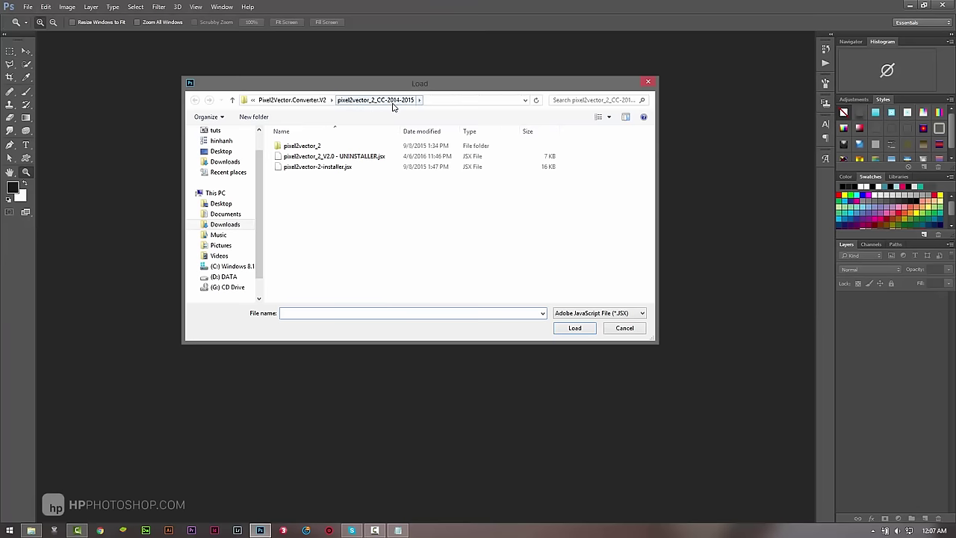
{"action": "left_click", "coordinate": [292, 100]}
{"action": "double_click", "coordinate": [314, 156]}
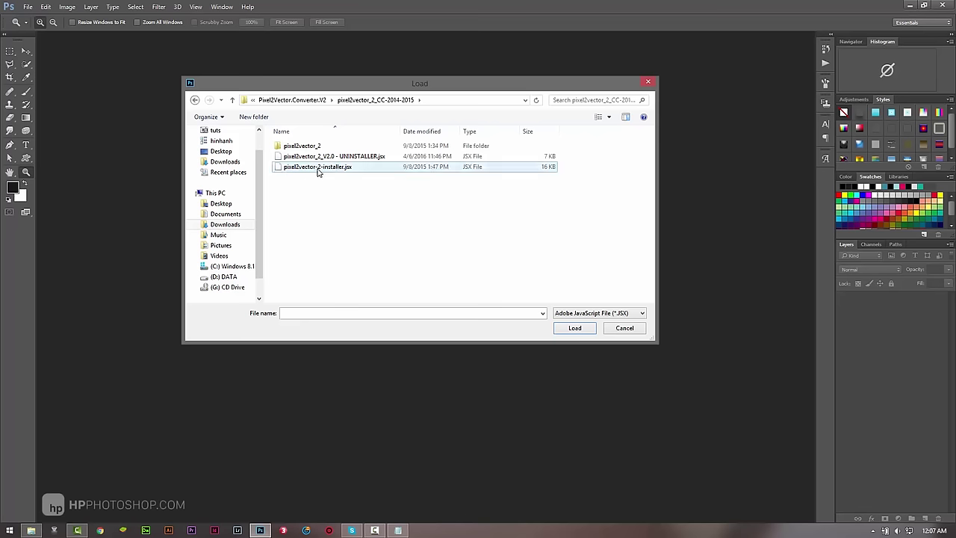
{"action": "left_click", "coordinate": [327, 171]}
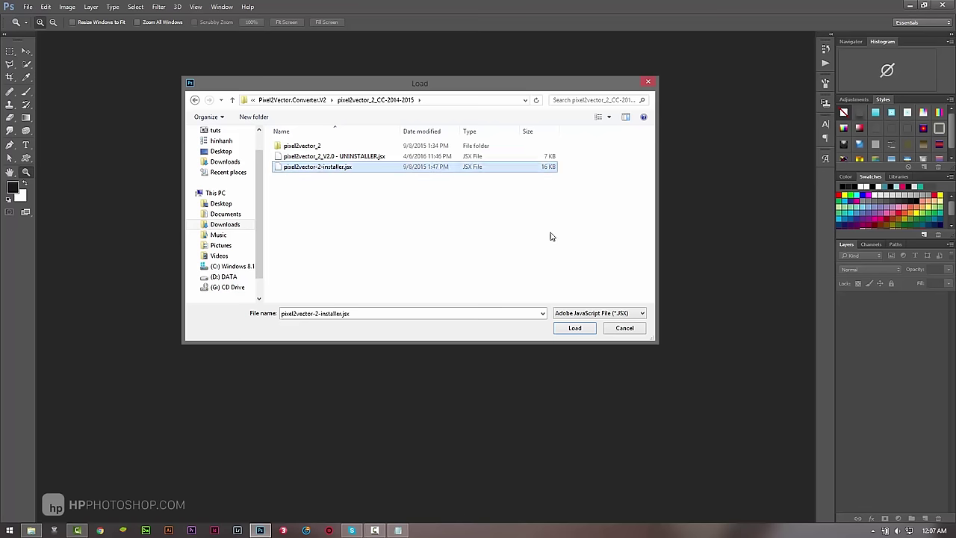
{"action": "left_click", "coordinate": [590, 324]}
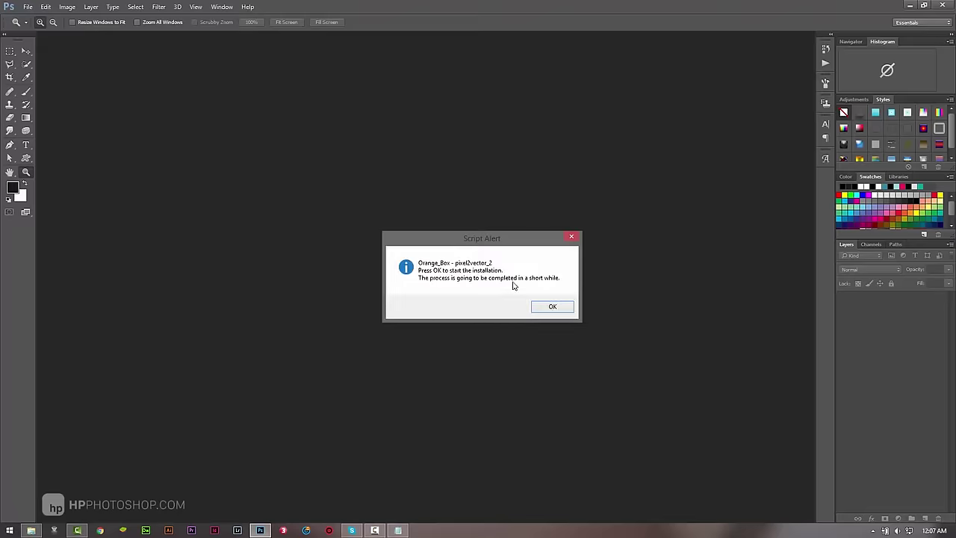
{"action": "left_click", "coordinate": [547, 277]}
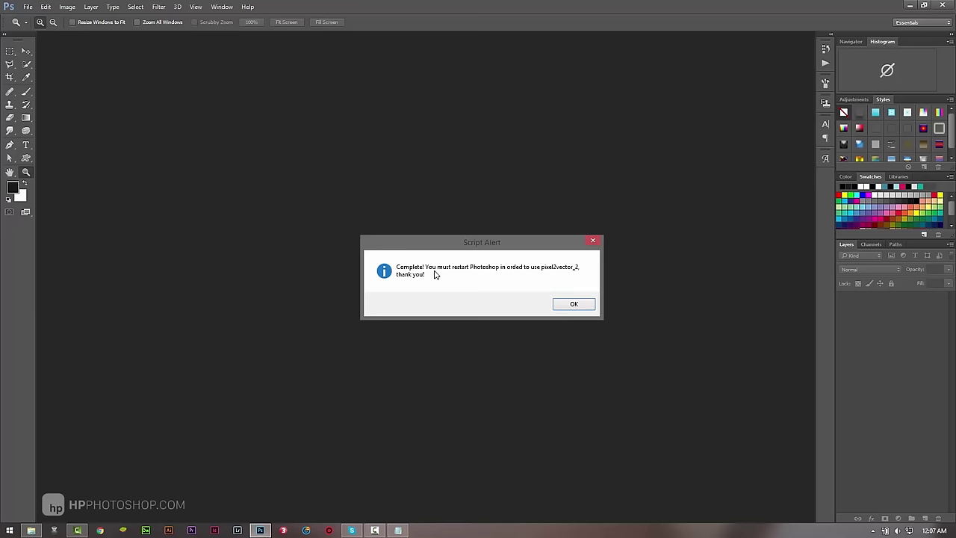
Dismiss the installation-complete alert, relaunch Photoshop, and hide the read_me notes.
{"action": "left_click", "coordinate": [576, 302]}
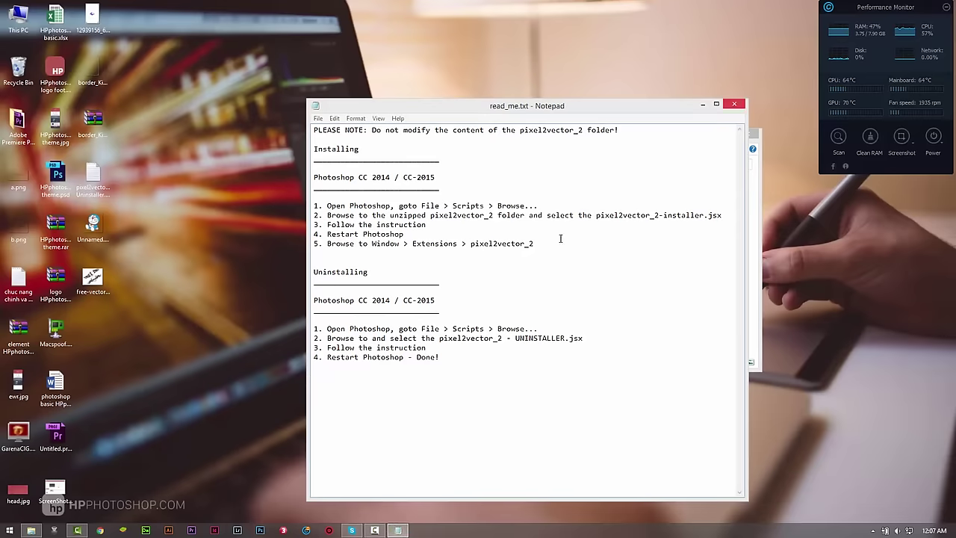
{"action": "left_click", "coordinate": [259, 529]}
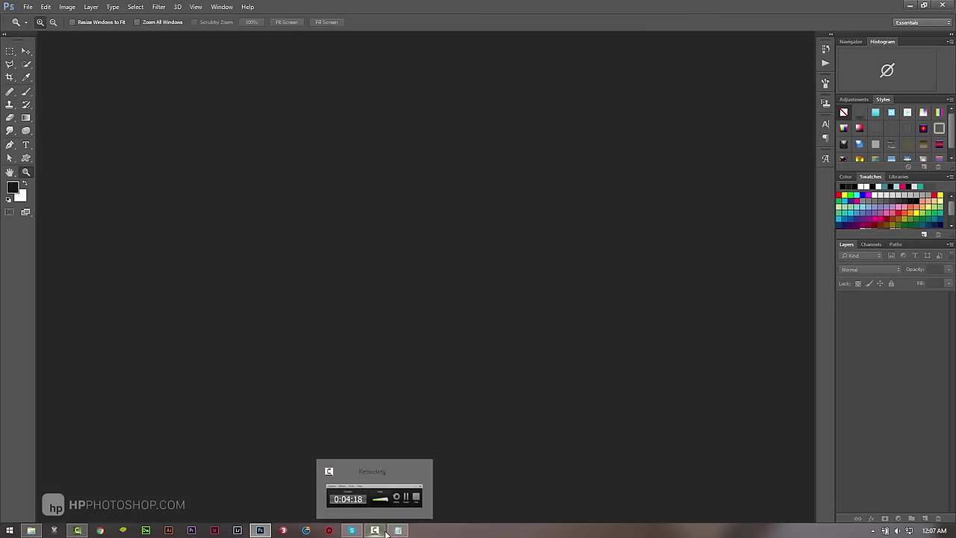
{"action": "left_click", "coordinate": [398, 529]}
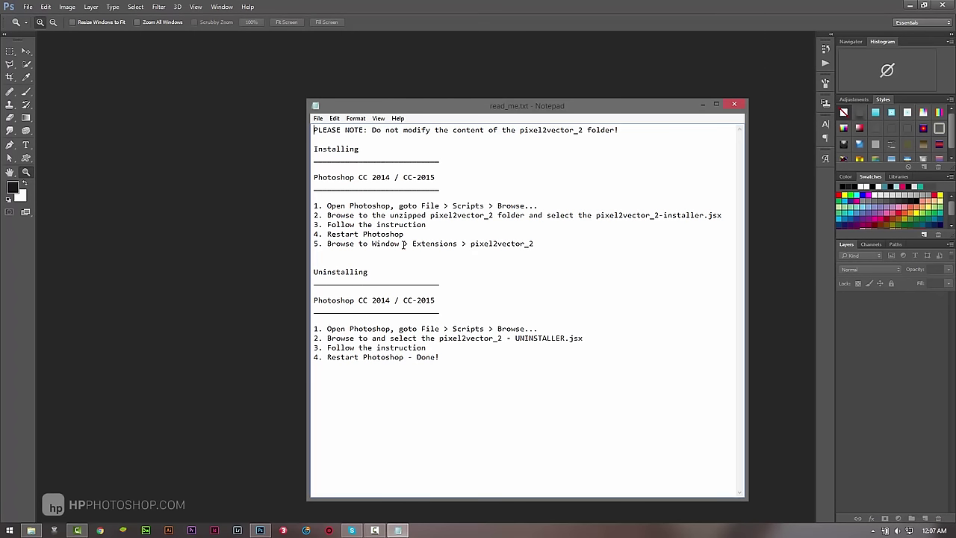
{"action": "key", "text": "alt+Tab"}
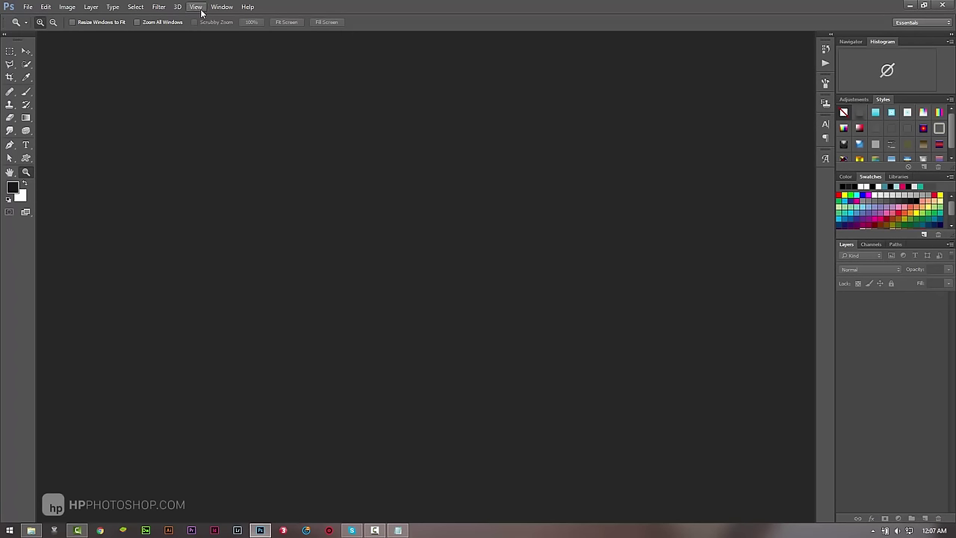
Open the pixel2vector - 2 panel from Window > Extensions.
{"action": "left_click", "coordinate": [222, 6]}
{"action": "mouse_move", "coordinate": [231, 50]}
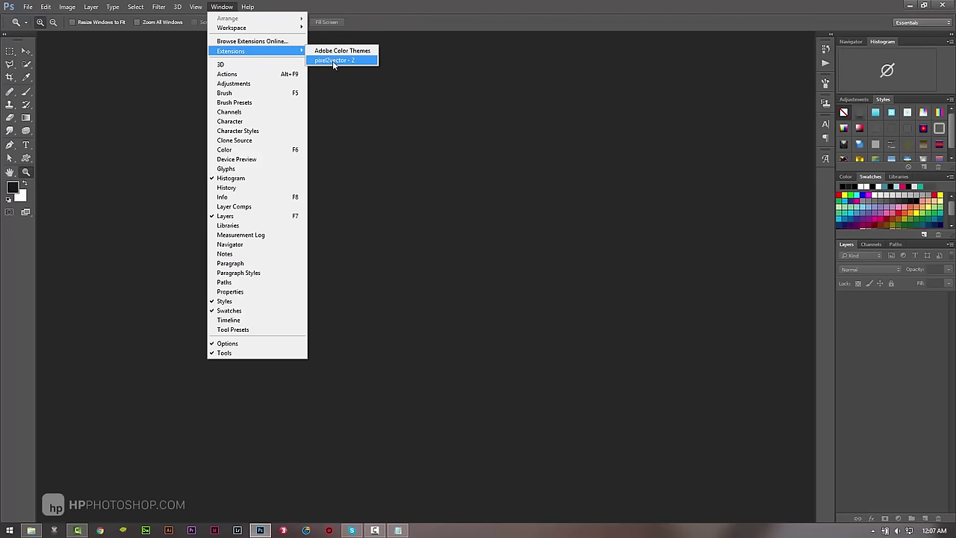
{"action": "left_click", "coordinate": [330, 60]}
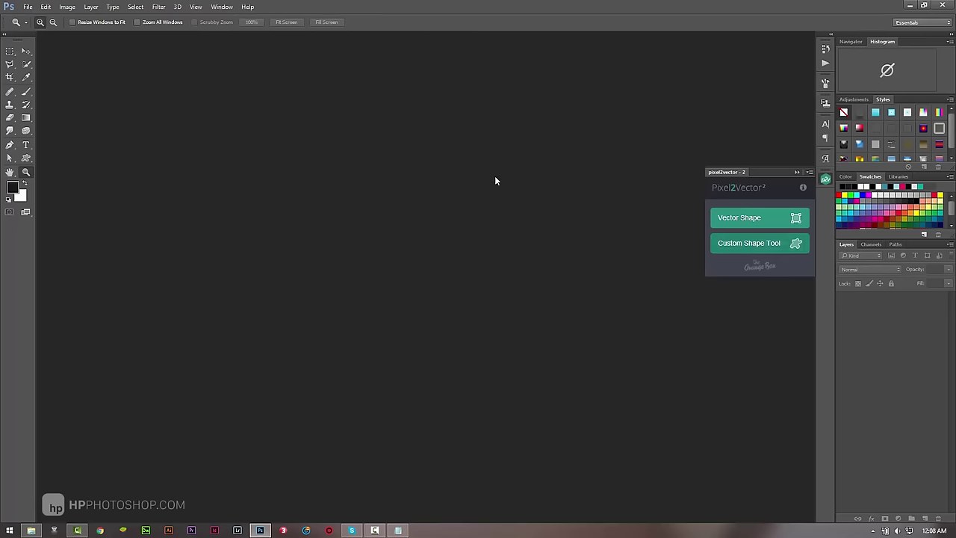
{"action": "left_click", "coordinate": [28, 9]}
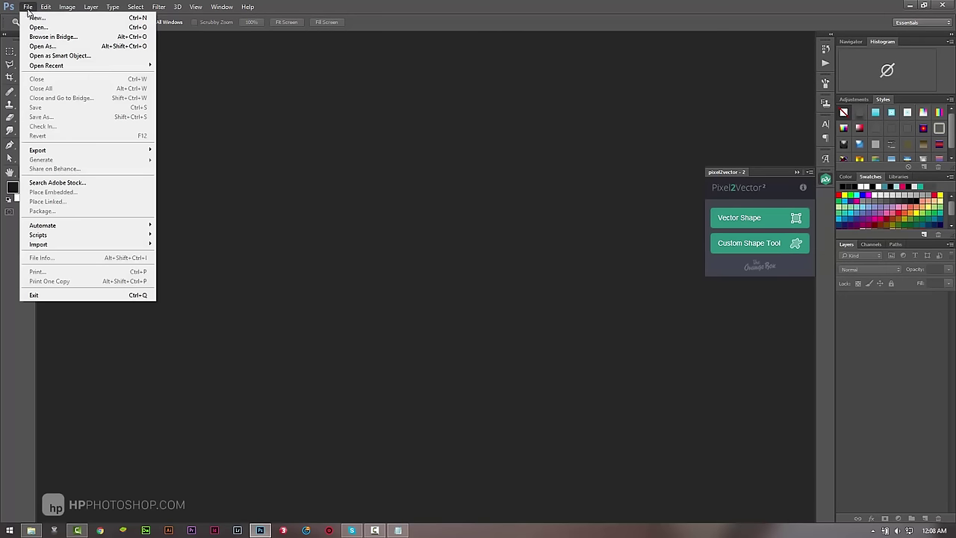
{"action": "left_click", "coordinate": [568, 78]}
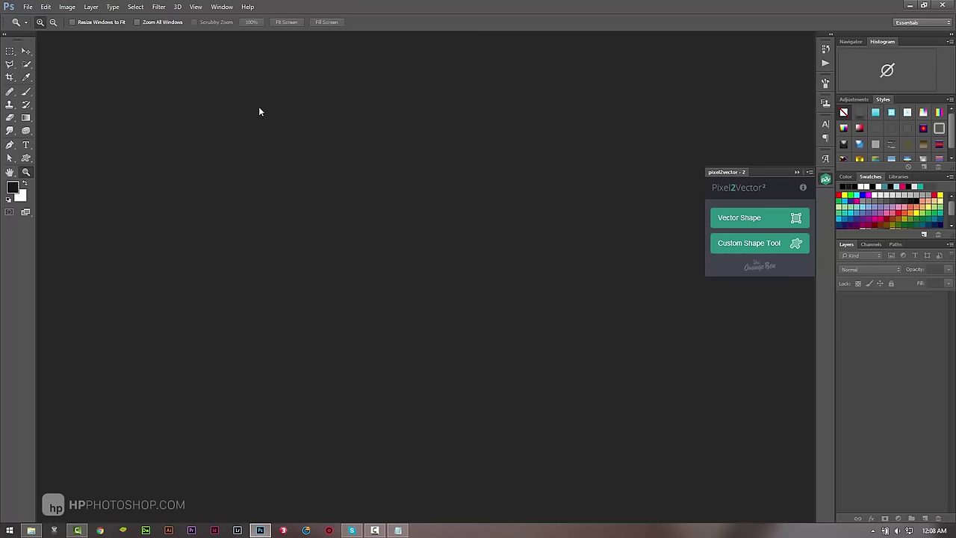
Activate the Custom Shape Tool and glance at its preset shapes.
{"action": "left_click", "coordinate": [26, 158]}
{"action": "left_click", "coordinate": [385, 23]}
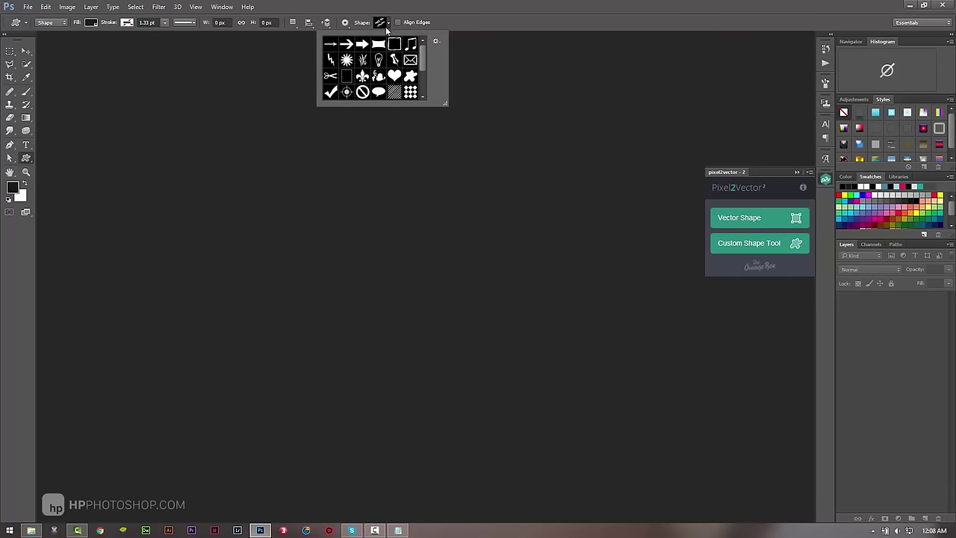
{"action": "left_click", "coordinate": [455, 35]}
Open Unnamed.png and the scary skull tattoo JPG together.
{"action": "left_click", "coordinate": [28, 6]}
{"action": "left_click", "coordinate": [33, 26]}
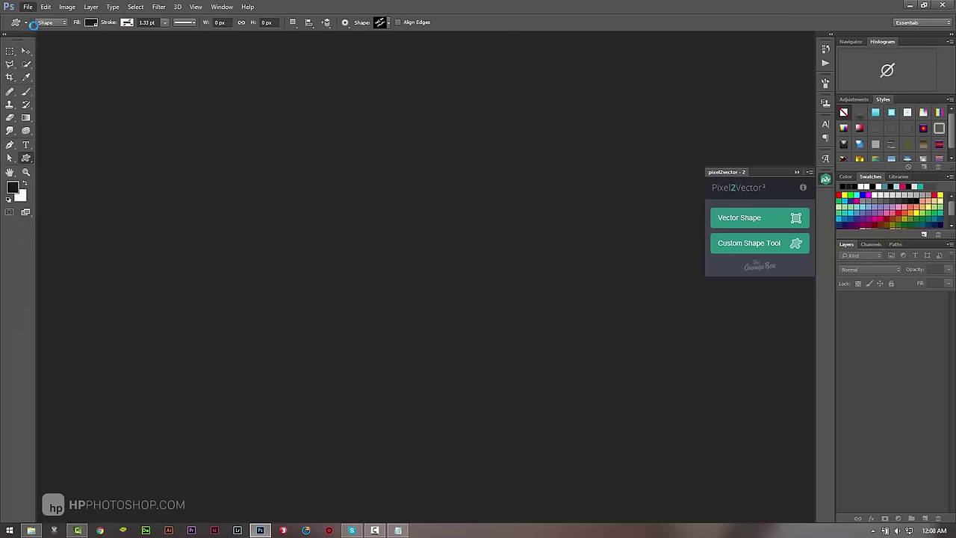
{"action": "scroll", "coordinate": [523, 187], "scroll_direction": "down", "scroll_amount": 5}
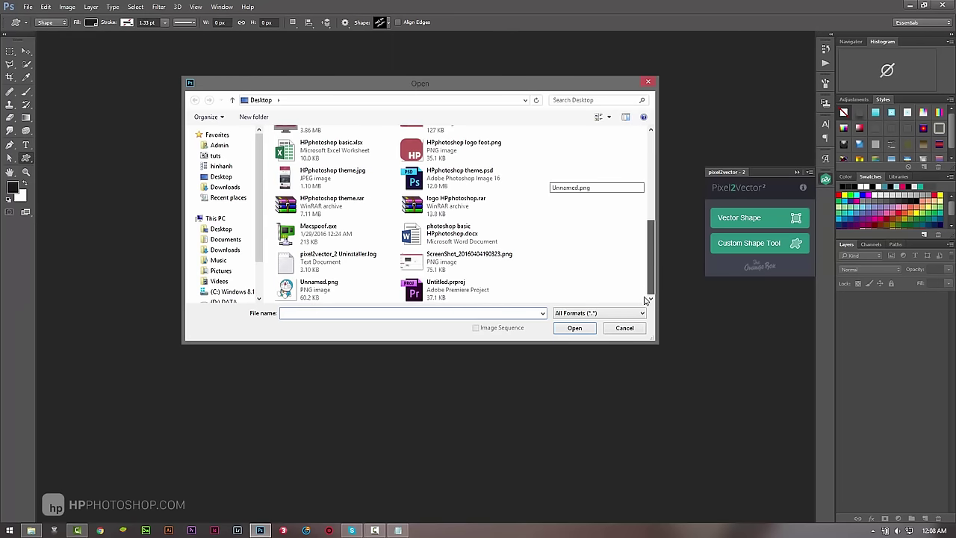
{"action": "left_click", "coordinate": [377, 285]}
{"action": "scroll", "coordinate": [515, 261], "scroll_direction": "up", "scroll_amount": 1}
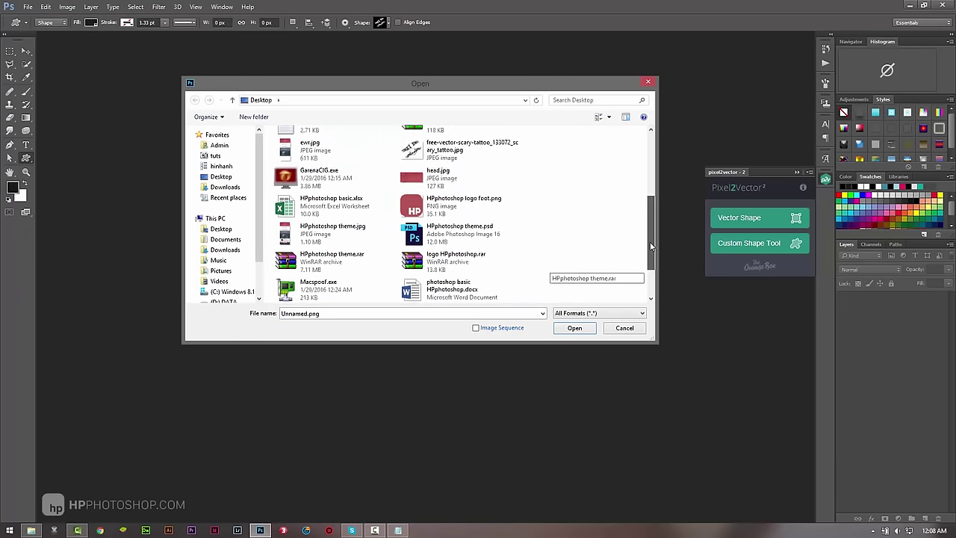
{"action": "scroll", "coordinate": [502, 221], "scroll_direction": "up", "scroll_amount": 3}
{"action": "left_click", "coordinate": [467, 198], "text": "ctrl"}
{"action": "left_click", "coordinate": [575, 328]}
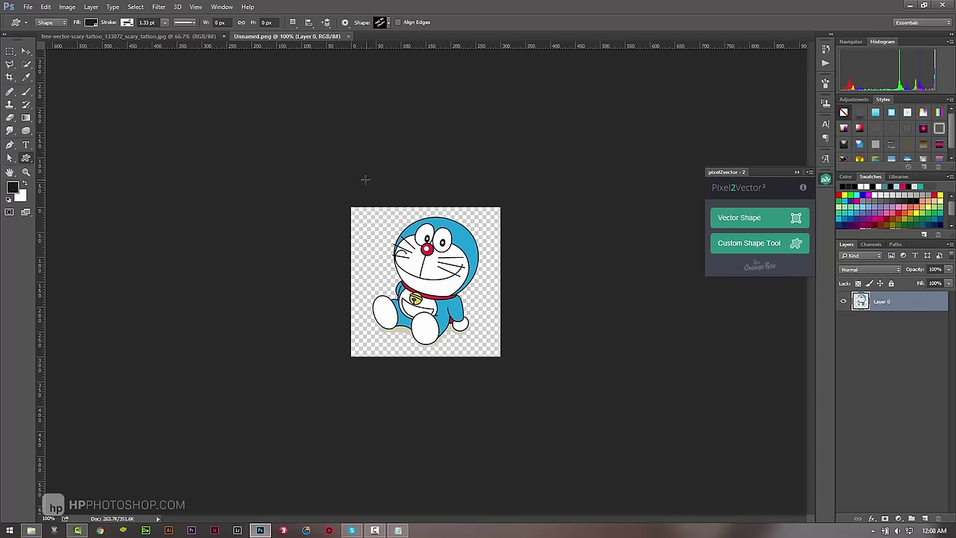
Test Vector Shape on the cartoon, undo it, and close Unnamed.png without saving.
{"action": "left_click", "coordinate": [25, 51]}
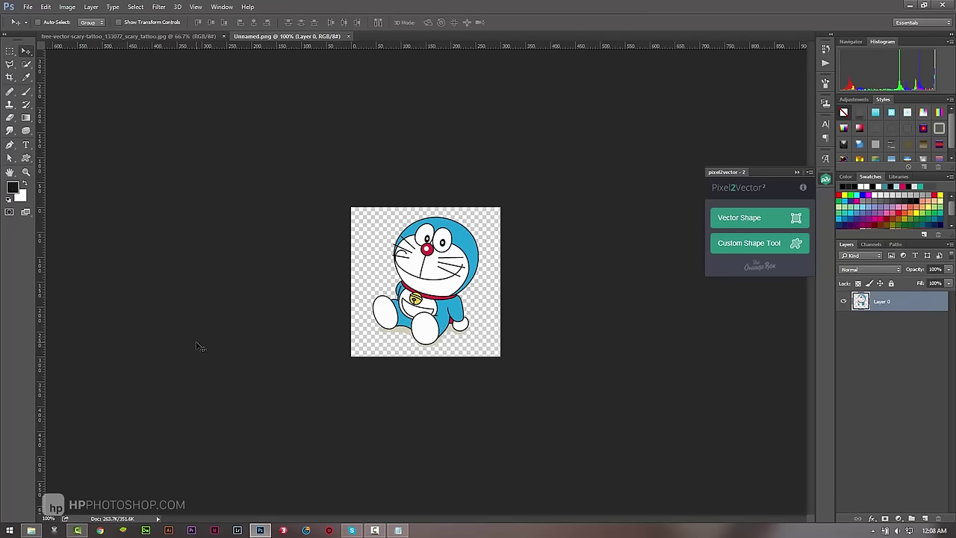
{"action": "left_click", "coordinate": [748, 225]}
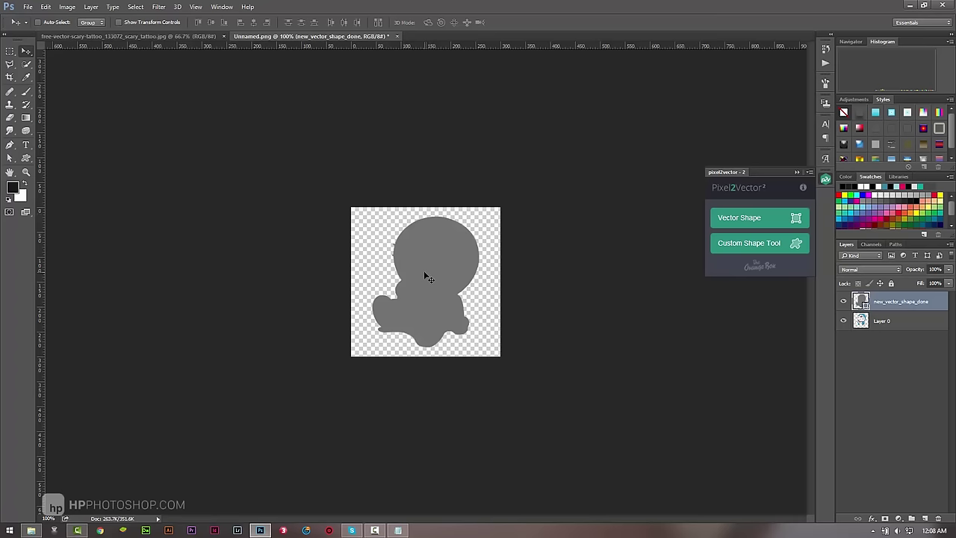
{"action": "key", "text": "ctrl+z"}
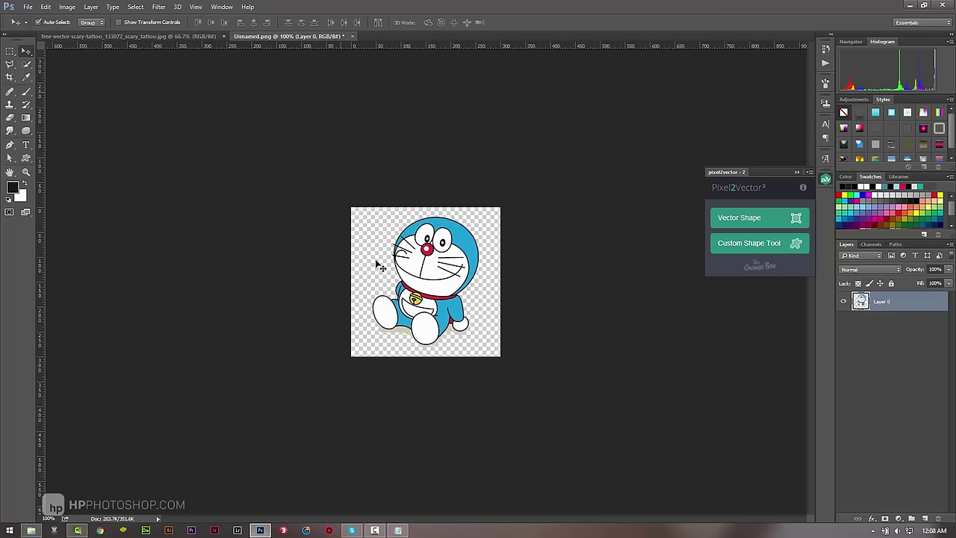
{"action": "left_click", "coordinate": [352, 37]}
{"action": "left_click", "coordinate": [479, 202]}
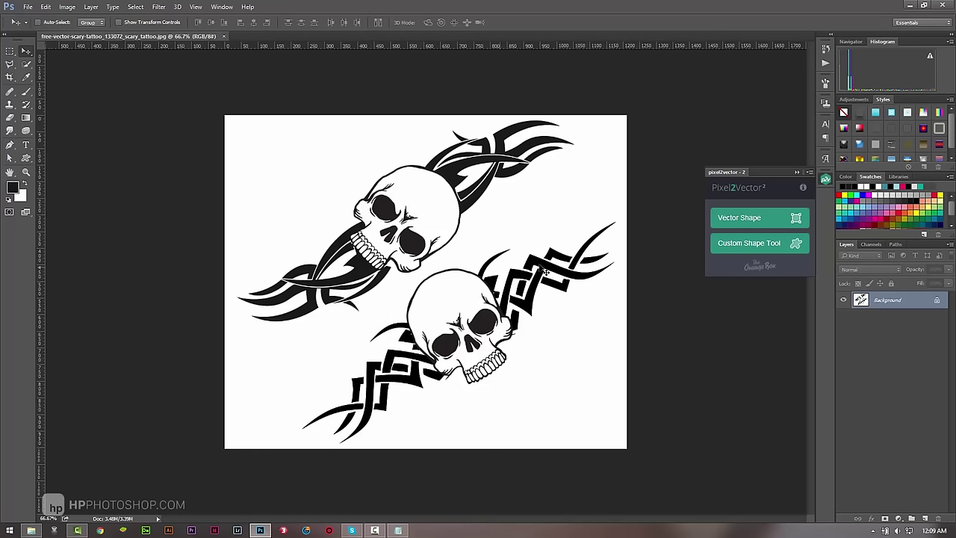
Magic-wand select all black tattoo areas non-contiguously and copy them to a new layer.
{"action": "left_click", "coordinate": [742, 219]}
{"action": "left_click", "coordinate": [135, 7]}
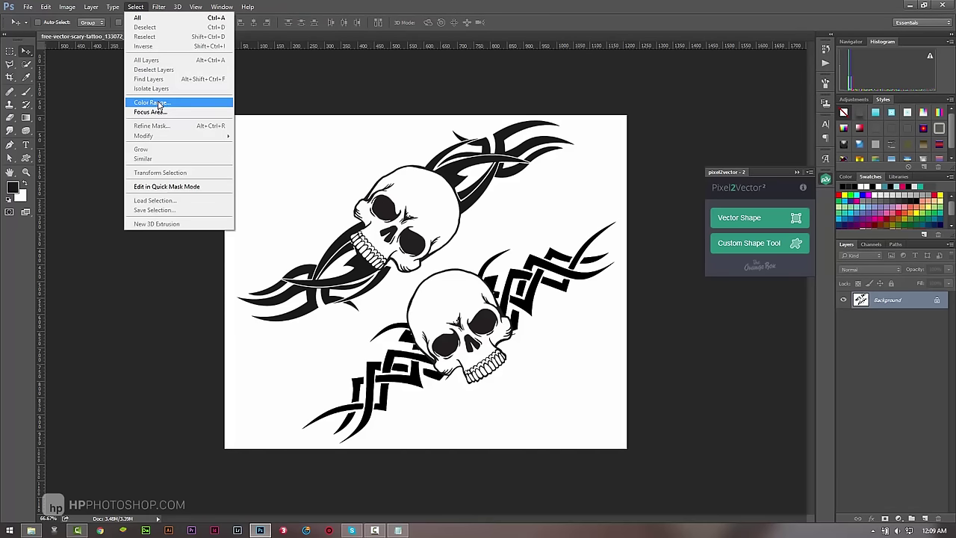
{"action": "left_click_drag", "start_coordinate": [26, 65], "coordinate": [52, 72]}
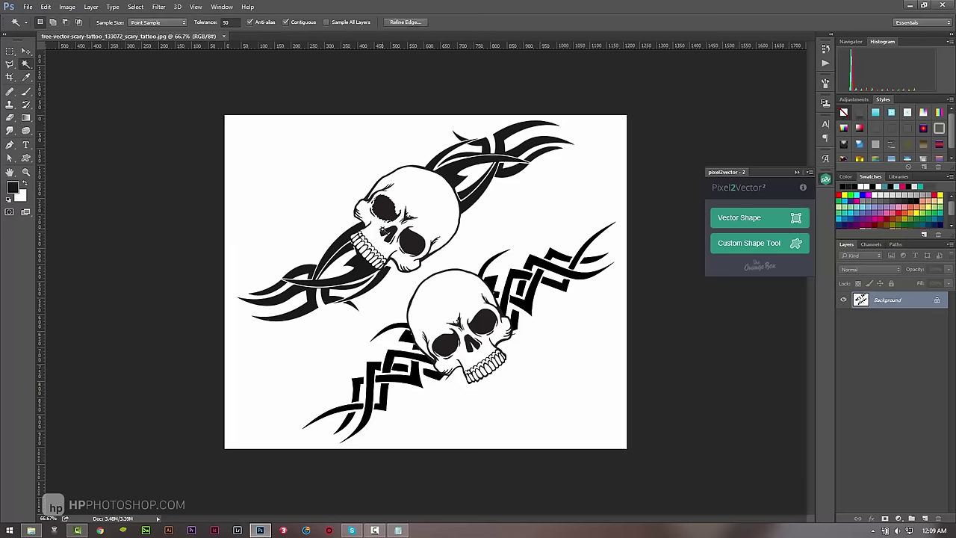
{"action": "left_click", "coordinate": [288, 21]}
{"action": "left_click", "coordinate": [413, 244]}
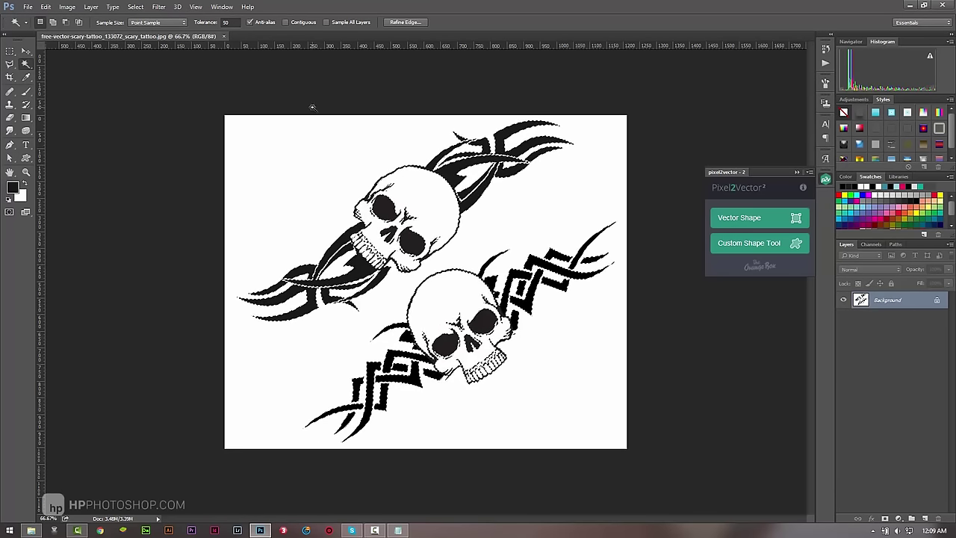
{"action": "key", "text": "ctrl+j"}
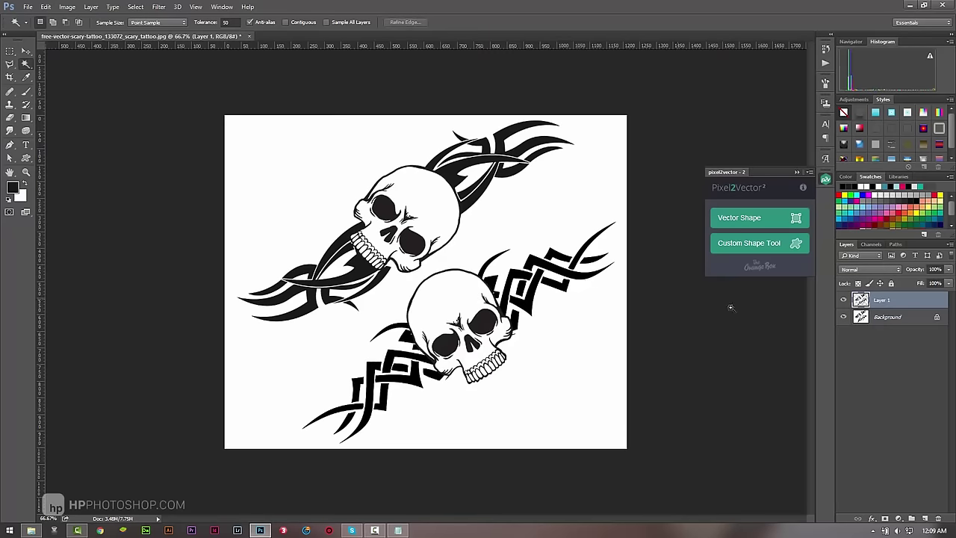
Undo the copied layer and deselect, leaving only the Background layer.
{"action": "left_click", "coordinate": [843, 316]}
{"action": "left_click", "coordinate": [890, 319]}
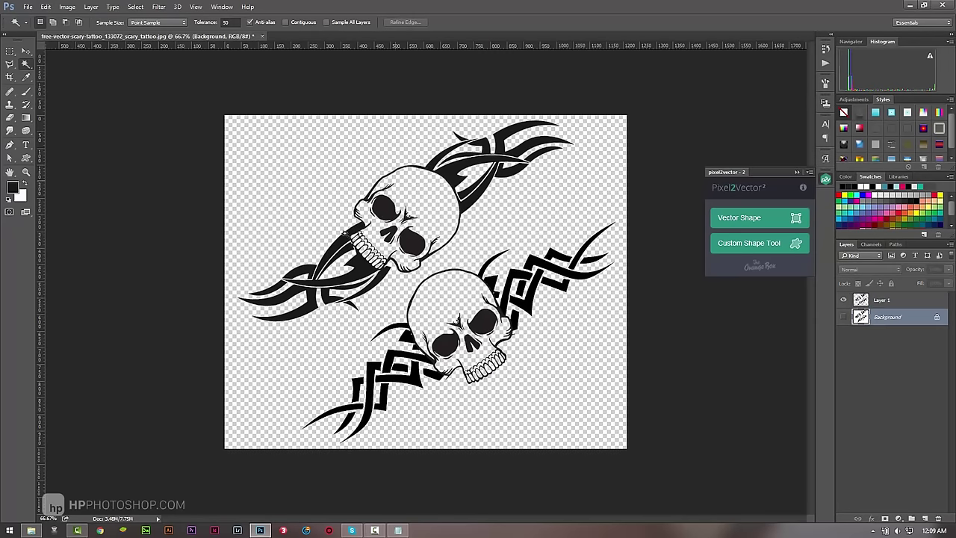
{"action": "key", "text": "ctrl+z"}
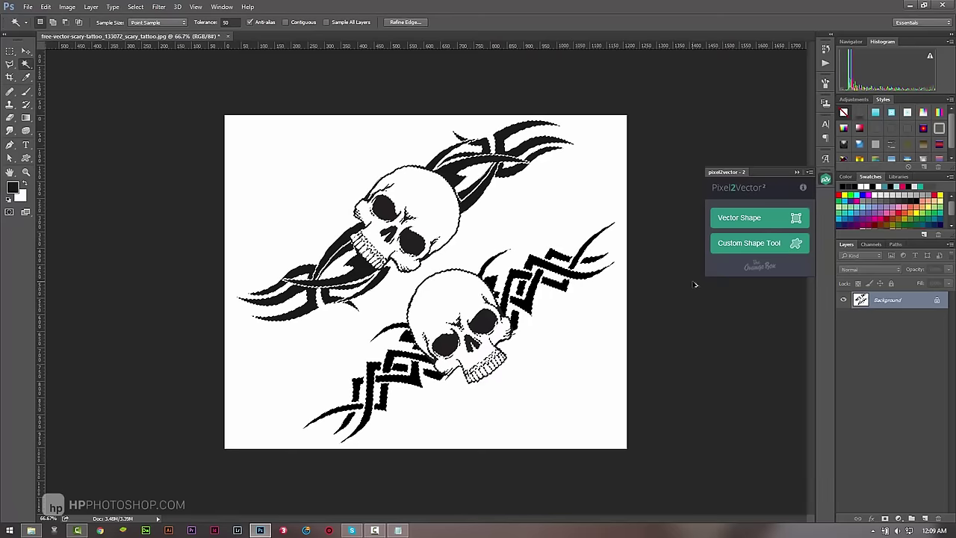
{"action": "key", "text": "ctrl+d"}
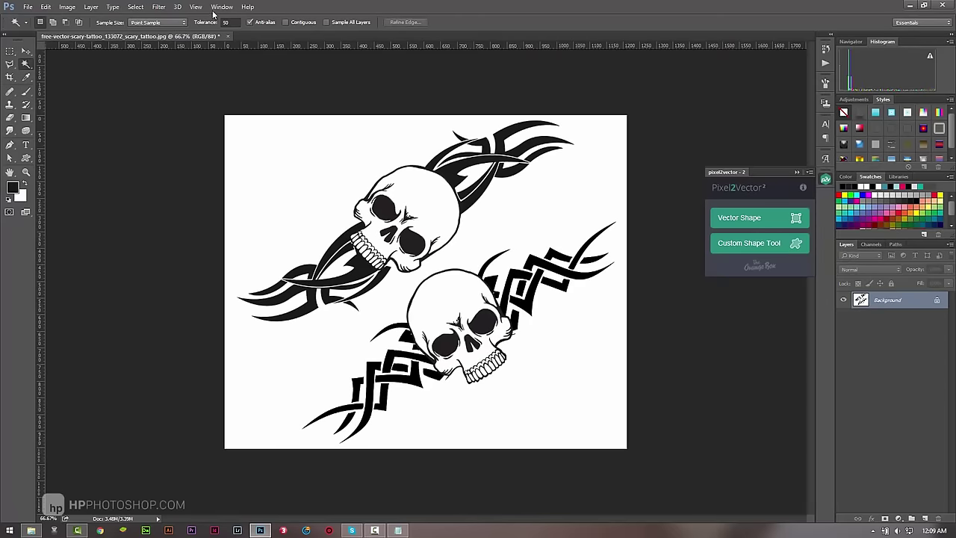
{"action": "left_click", "coordinate": [136, 9]}
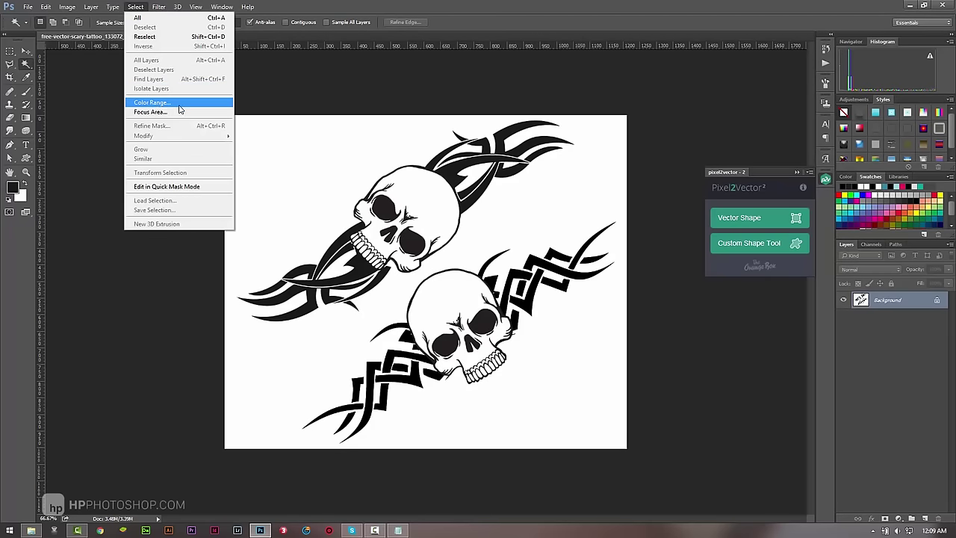
Select the black skull artwork with Color Range, sampling it at Fuzziness 200.
{"action": "left_click", "coordinate": [179, 105]}
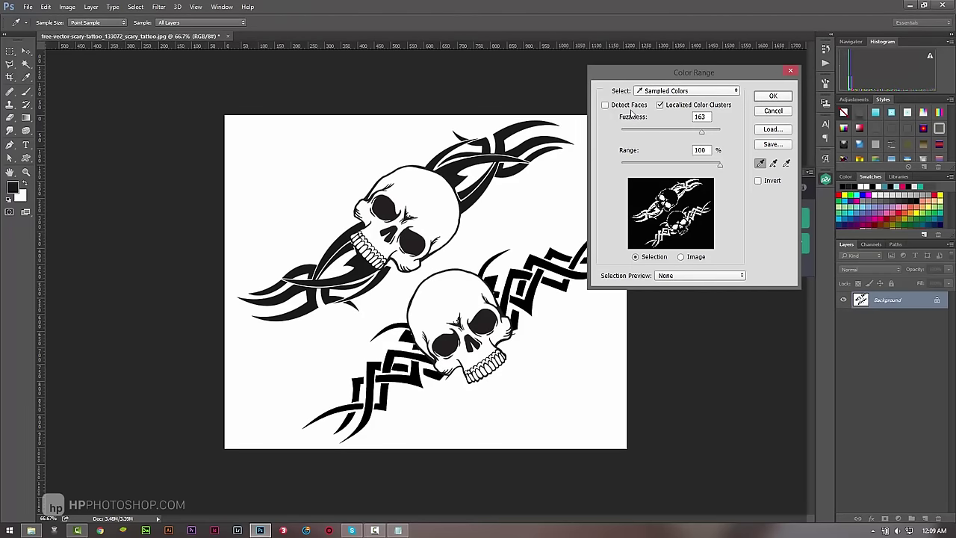
{"action": "left_click", "coordinate": [377, 213]}
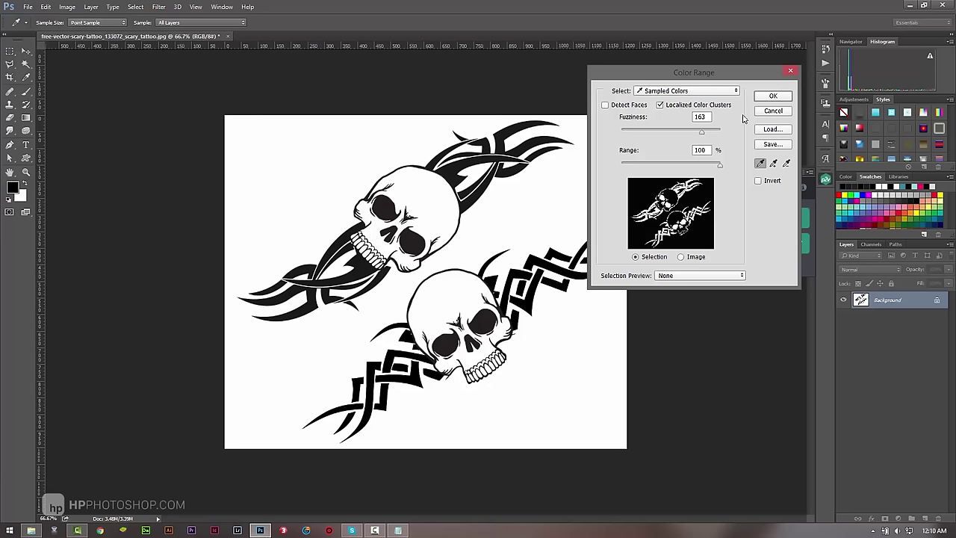
{"action": "left_click_drag", "start_coordinate": [702, 133], "coordinate": [674, 132]}
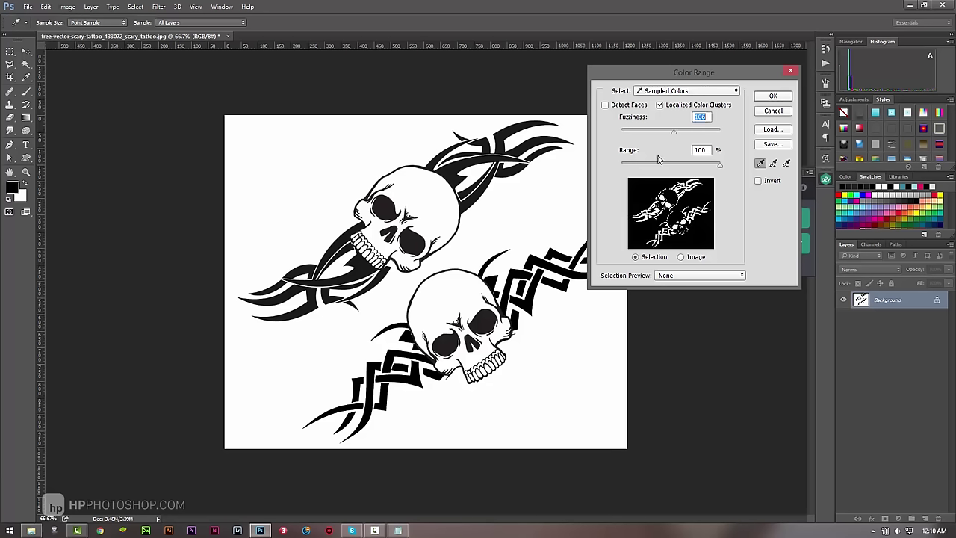
{"action": "left_click", "coordinate": [719, 166]}
{"action": "mouse_move", "coordinate": [674, 135]}
{"action": "left_mouse_down"}
{"action": "mouse_move", "coordinate": [708, 135]}
{"action": "mouse_move", "coordinate": [641, 136]}
{"action": "mouse_move", "coordinate": [735, 136]}
{"action": "mouse_move", "coordinate": [707, 141]}
{"action": "left_mouse_up"}
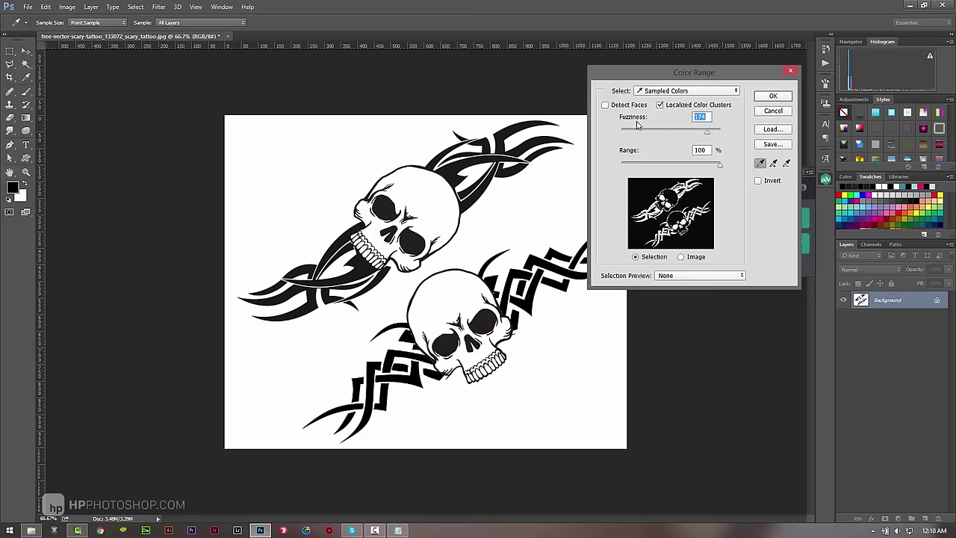
{"action": "left_click", "coordinate": [774, 96]}
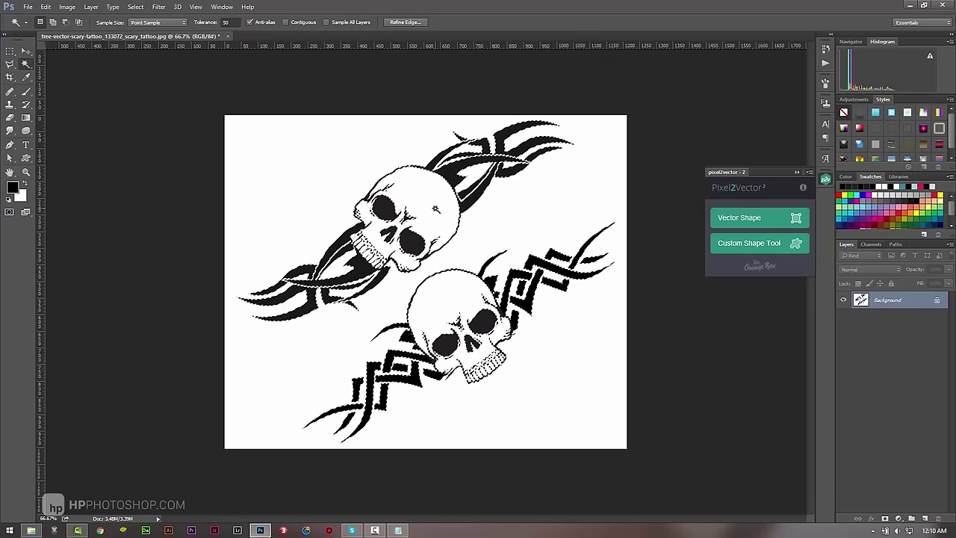
Copy the selected tattoo to a new layer and delete the Background layer.
{"action": "key", "text": "ctrl+j"}
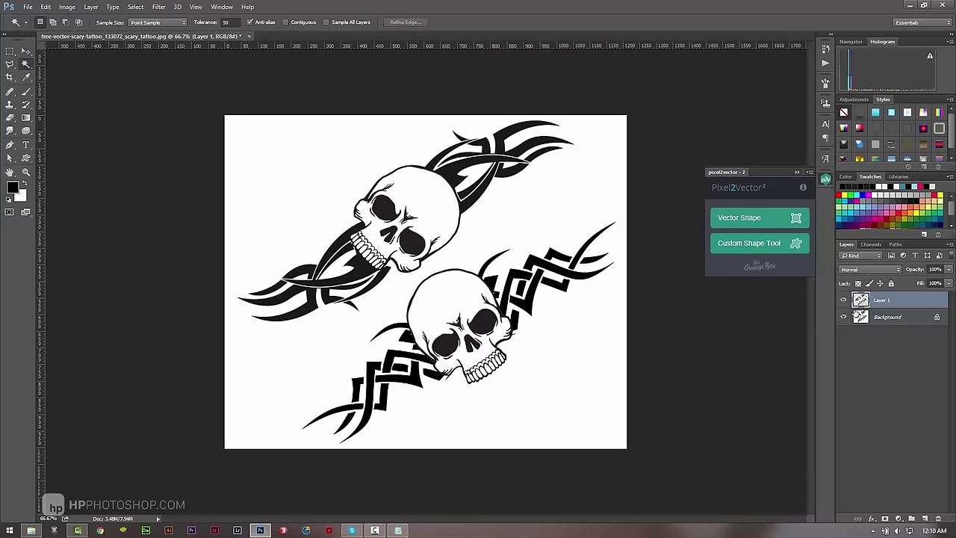
{"action": "left_click", "coordinate": [844, 316]}
{"action": "left_click", "coordinate": [896, 319]}
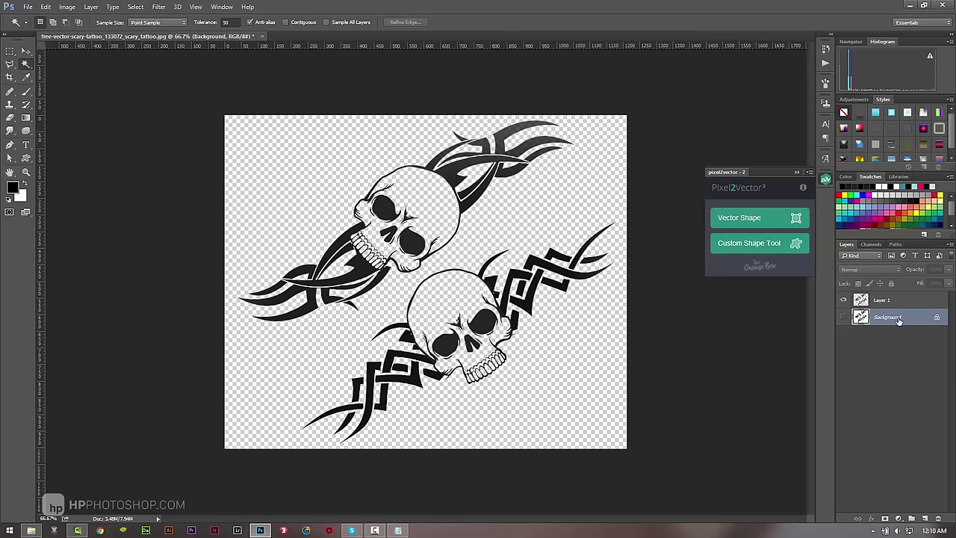
{"action": "key", "text": "Delete"}
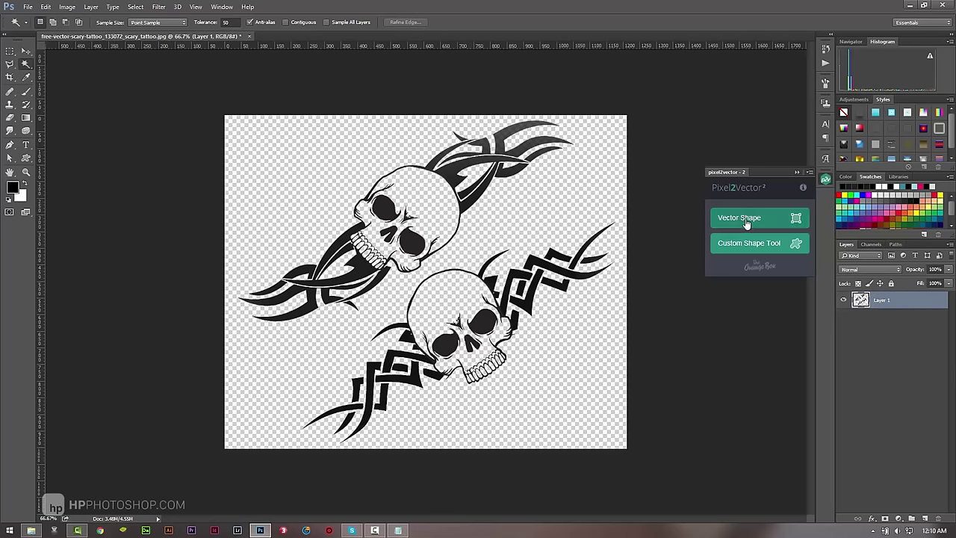
Convert Layer 1 into the grey vector shape layer new_vector_shape_done, then hide Layer 1.
{"action": "left_click", "coordinate": [743, 219]}
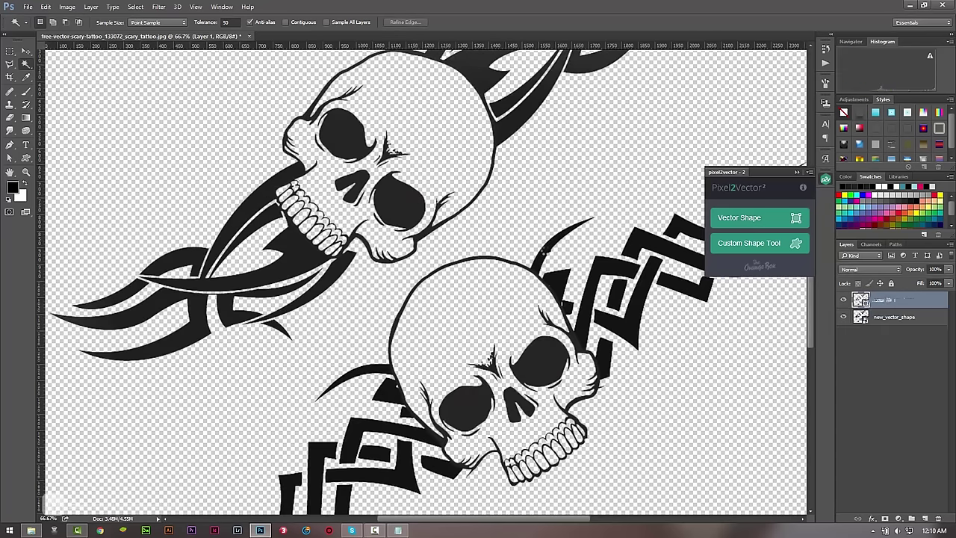
{"action": "key", "text": "z"}
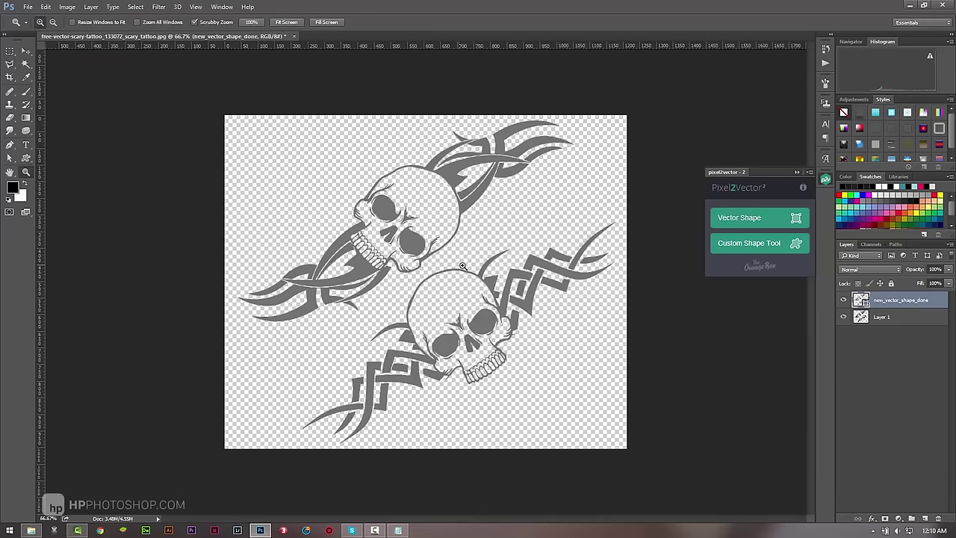
{"action": "left_click_drag", "start_coordinate": [462, 265], "coordinate": [482, 267]}
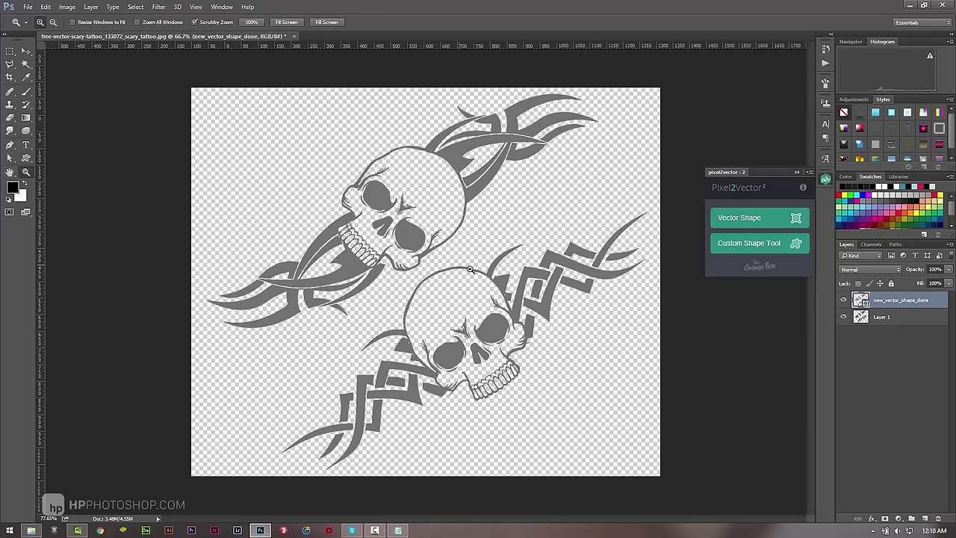
{"action": "left_click", "coordinate": [843, 317]}
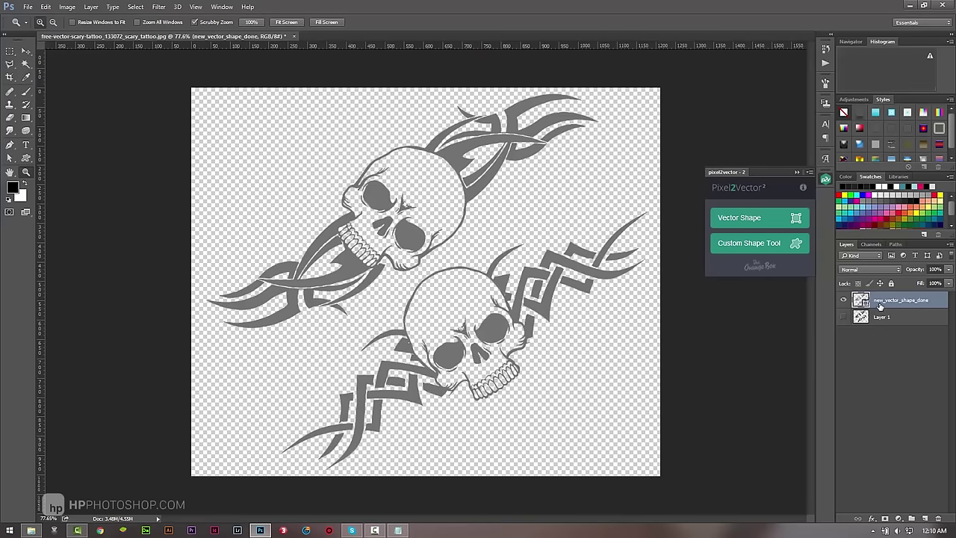
With the Custom Shape tool active, change the shape layer's fill from grey to steel blue.
{"action": "left_click", "coordinate": [24, 159]}
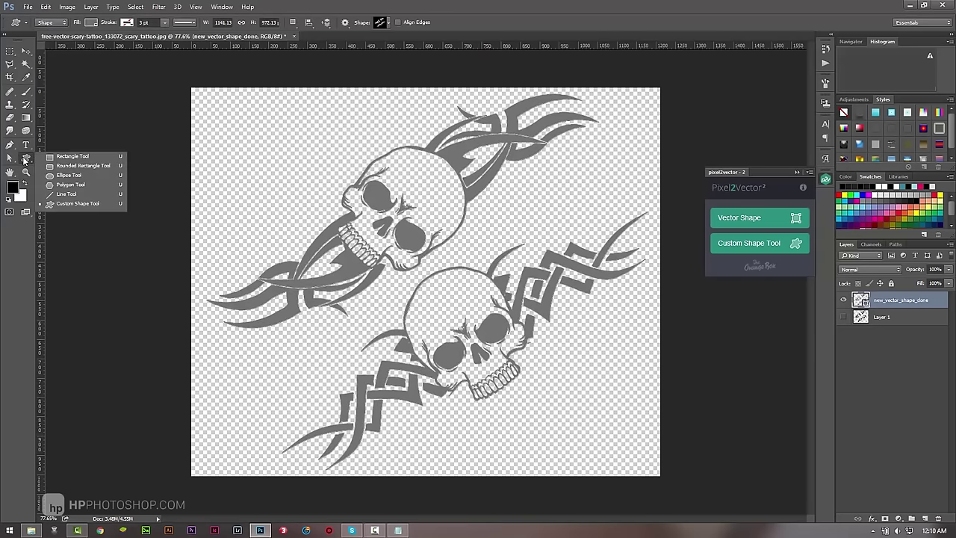
{"action": "left_click", "coordinate": [25, 159]}
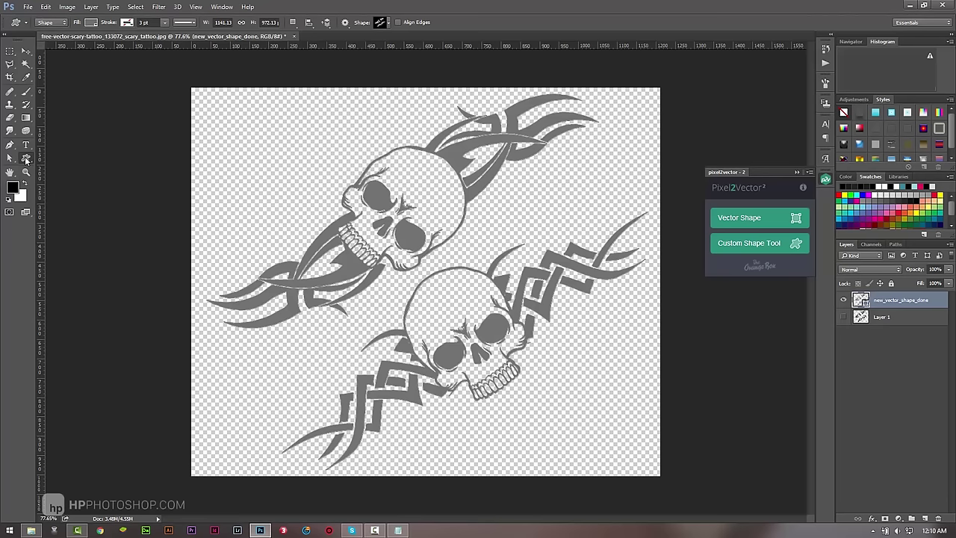
{"action": "double_click", "coordinate": [861, 300]}
{"action": "mouse_move", "coordinate": [634, 157]}
{"action": "left_mouse_down"}
{"action": "mouse_move", "coordinate": [612, 169]}
{"action": "mouse_move", "coordinate": [610, 136]}
{"action": "mouse_move", "coordinate": [591, 183]}
{"action": "left_mouse_up"}
{"action": "left_click_drag", "start_coordinate": [681, 162], "coordinate": [682, 145]}
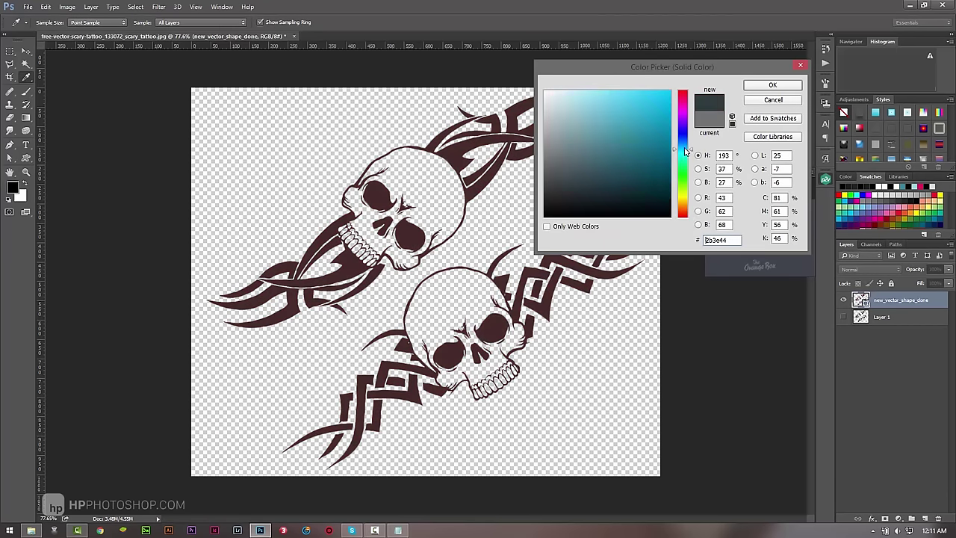
{"action": "left_click_drag", "start_coordinate": [599, 149], "coordinate": [608, 141]}
{"action": "left_click", "coordinate": [624, 164]}
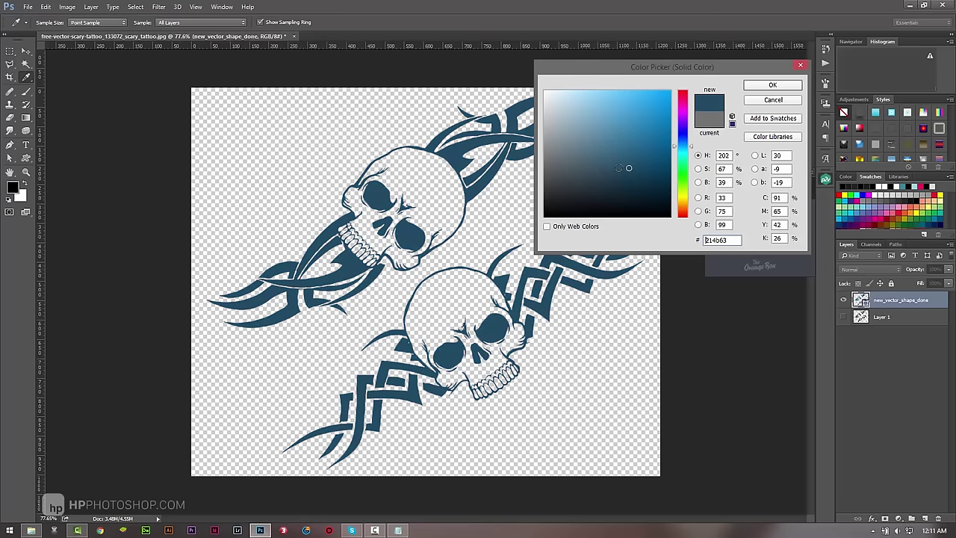
{"action": "left_click", "coordinate": [597, 151]}
{"action": "left_click", "coordinate": [772, 86]}
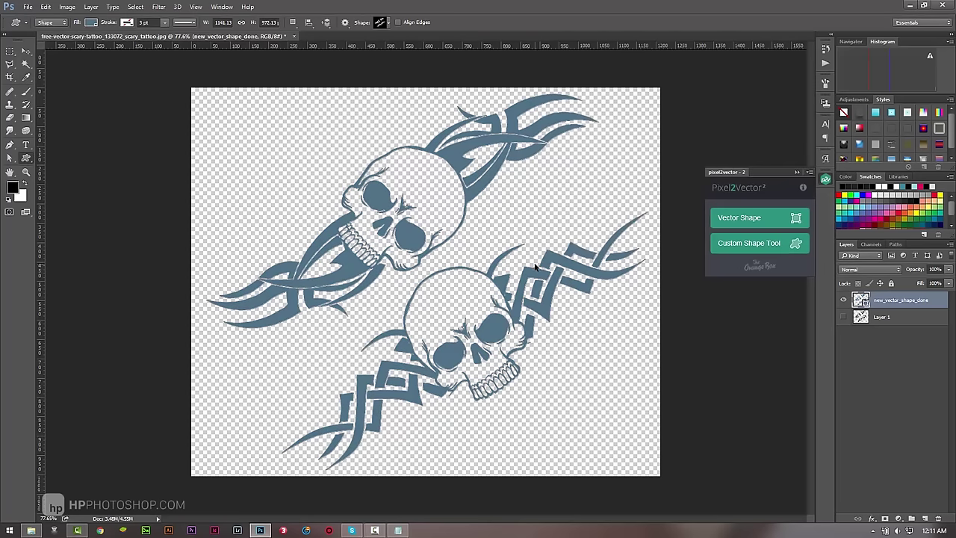
Shrink the vector shape into the bottom-left corner, then scale it back up to fill the canvas.
{"action": "key", "text": "ctrl+t"}
{"action": "left_click_drag", "start_coordinate": [650, 92], "coordinate": [388, 314]}
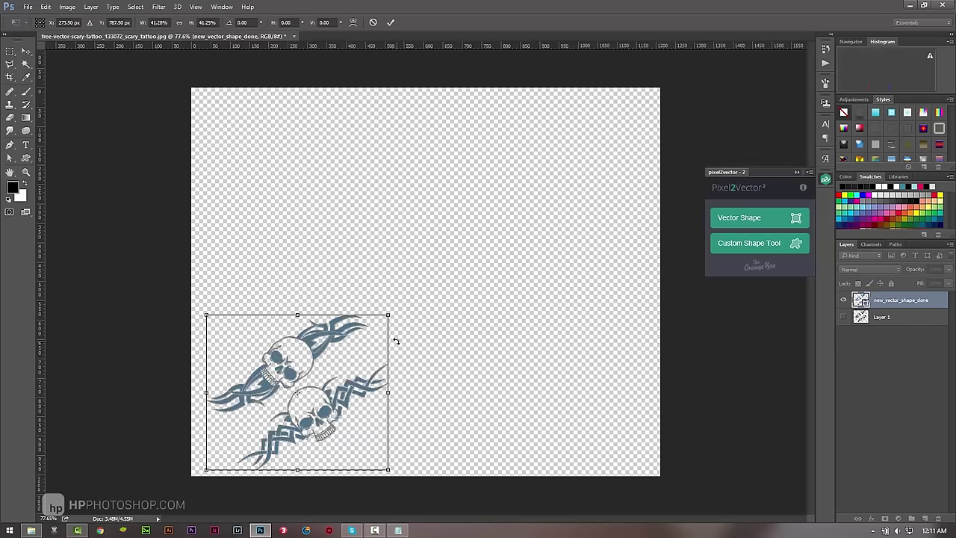
{"action": "key", "text": "Return"}
{"action": "key", "text": "u"}
{"action": "key", "text": "ctrl+t"}
{"action": "left_click_drag", "start_coordinate": [387, 315], "coordinate": [616, 120]}
{"action": "key", "text": "Return"}
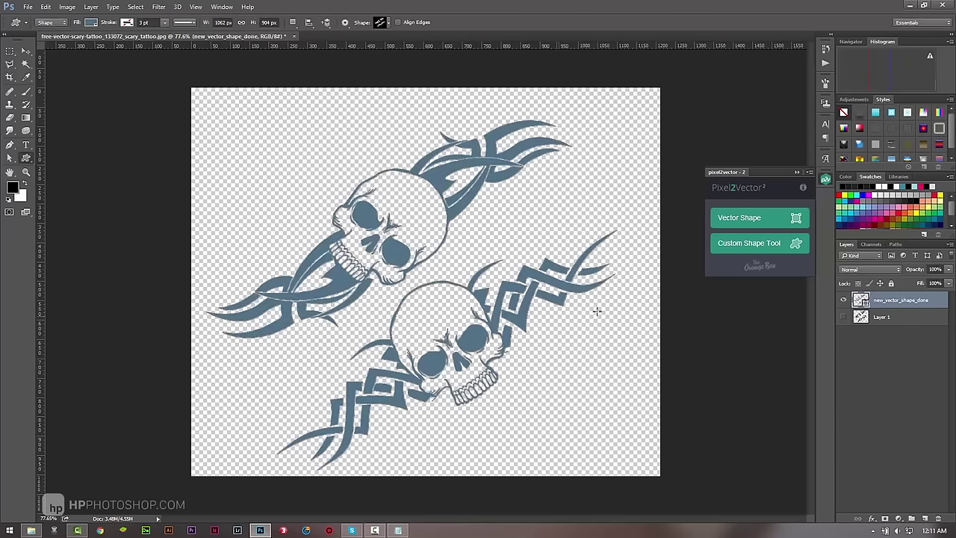
Hide the vector shape and show Layer 1 to shrink and re-enlarge the pixel artwork.
{"action": "left_click", "coordinate": [844, 300]}
{"action": "left_click", "coordinate": [843, 317]}
{"action": "left_click", "coordinate": [881, 317]}
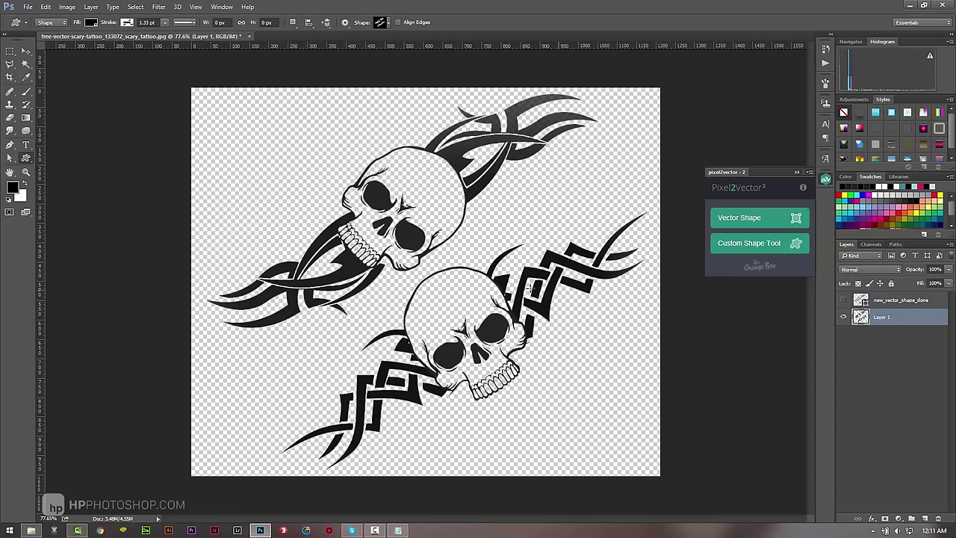
{"action": "key", "text": "ctrl+t"}
{"action": "left_click_drag", "start_coordinate": [659, 88], "coordinate": [274, 409]}
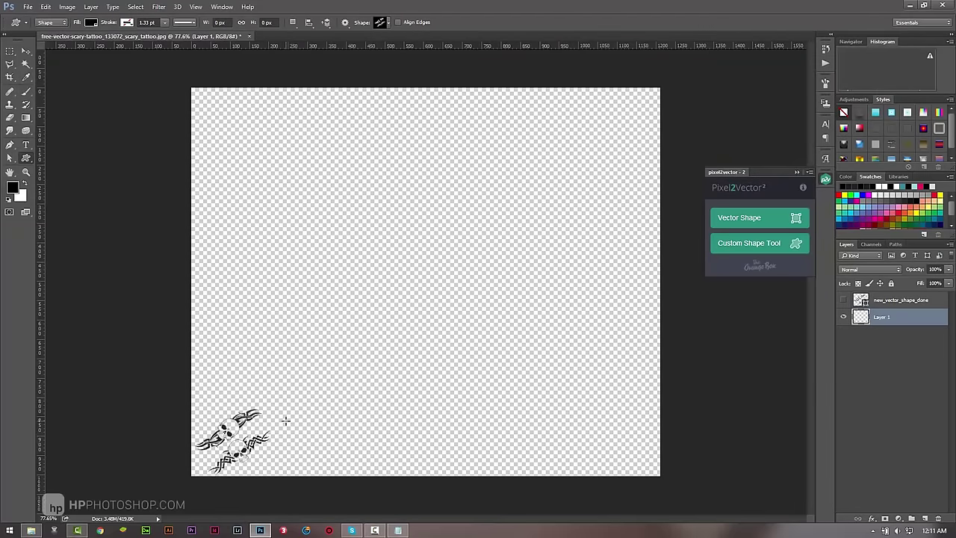
{"action": "left_click_drag", "start_coordinate": [274, 408], "coordinate": [627, 120]}
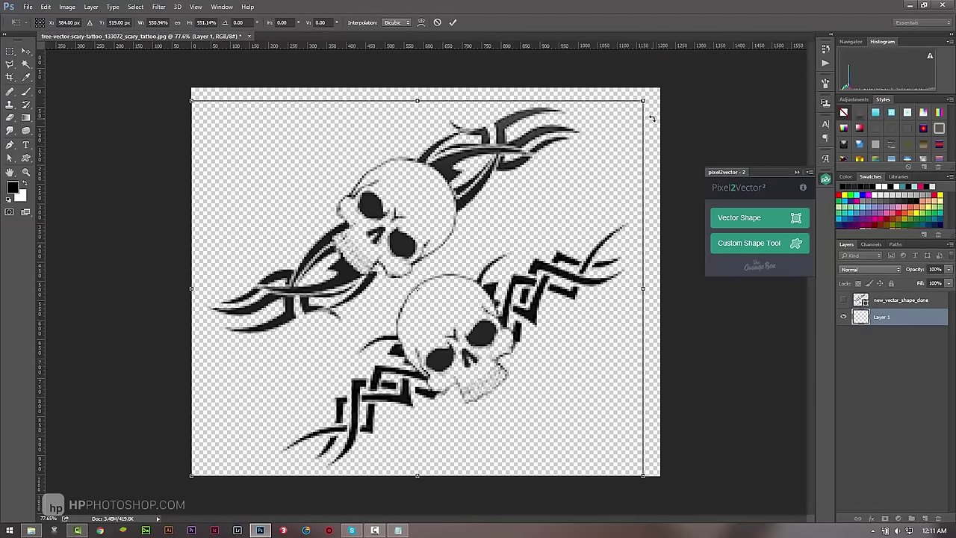
{"action": "key", "text": "Return"}
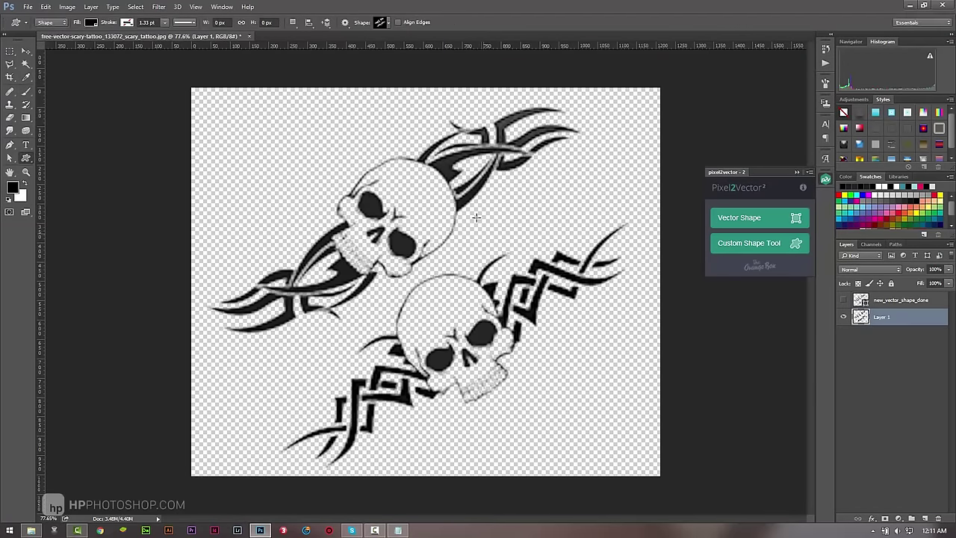
Switch back to the vector shape layer, shrink it tiny, then scale it to full size.
{"action": "left_click", "coordinate": [845, 317]}
{"action": "left_click", "coordinate": [843, 300]}
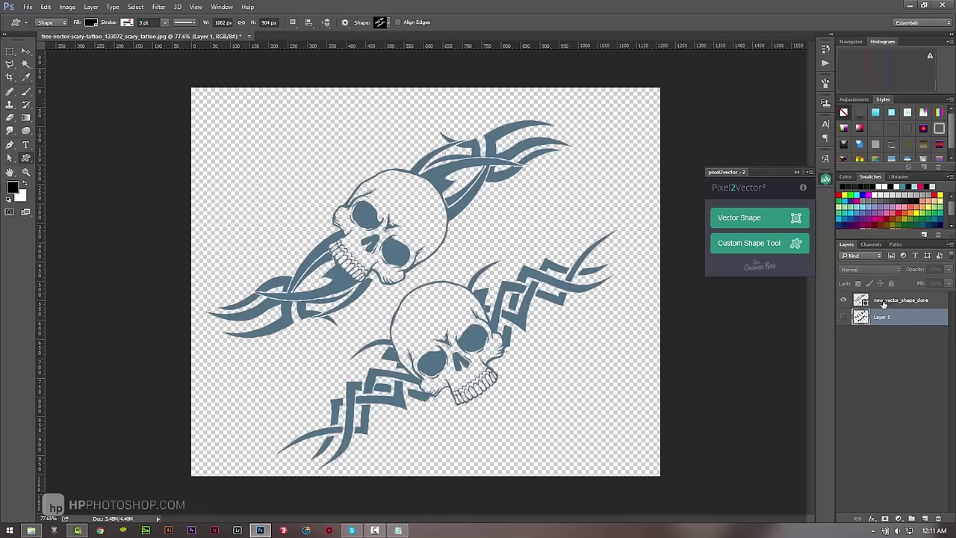
{"action": "left_click", "coordinate": [900, 300]}
{"action": "key", "text": "ctrl+t"}
{"action": "left_click_drag", "start_coordinate": [614, 120], "coordinate": [239, 459]}
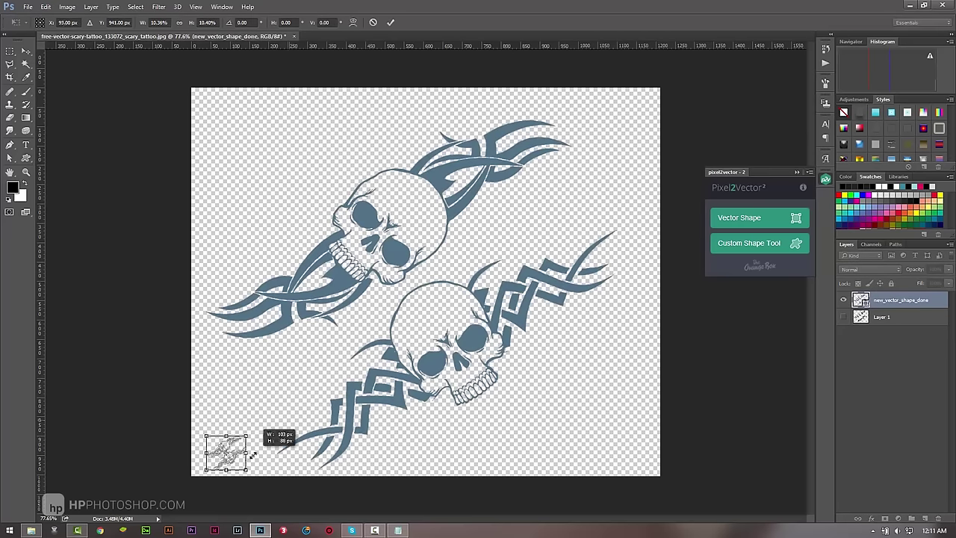
{"action": "key", "text": "Return"}
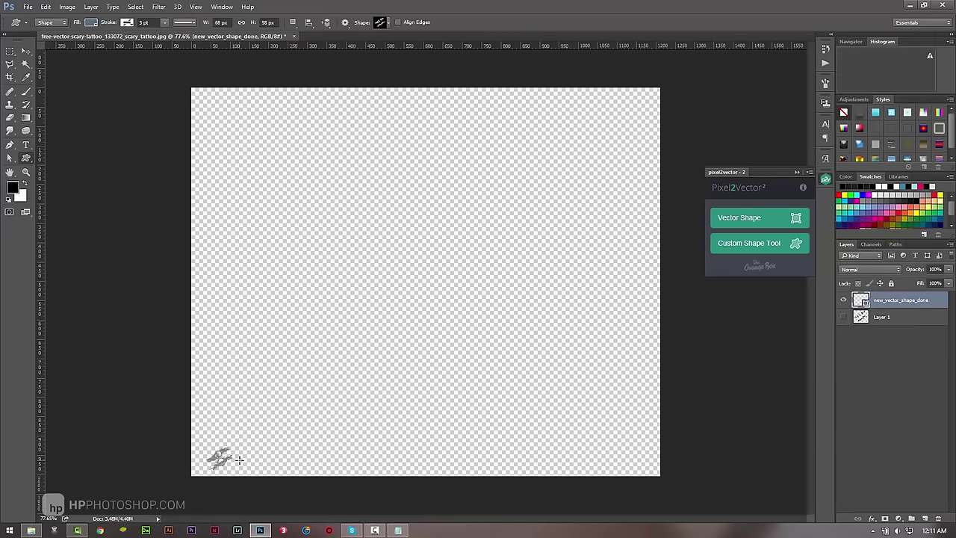
{"action": "key", "text": "ctrl+t"}
{"action": "left_click_drag", "start_coordinate": [234, 445], "coordinate": [575, 207]}
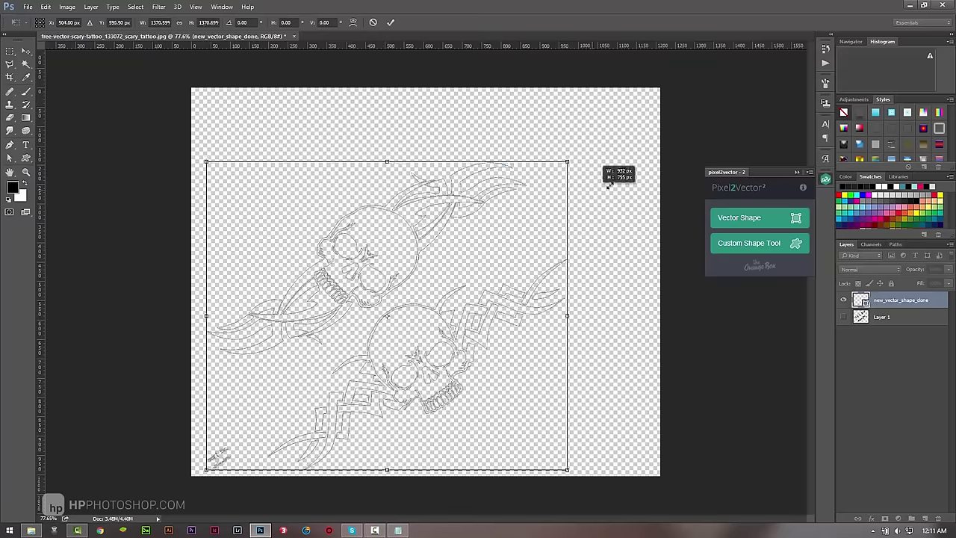
{"action": "key", "text": "Return"}
Scale the skull artwork past the canvas, then cancel to keep its original size.
{"action": "key", "text": "ctrl+t"}
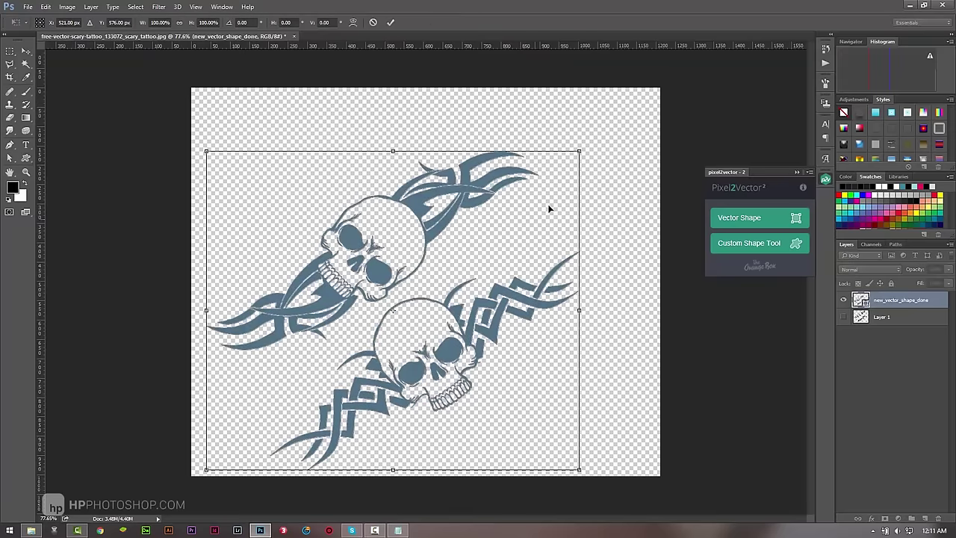
{"action": "left_click_drag", "start_coordinate": [585, 150], "coordinate": [365, 401]}
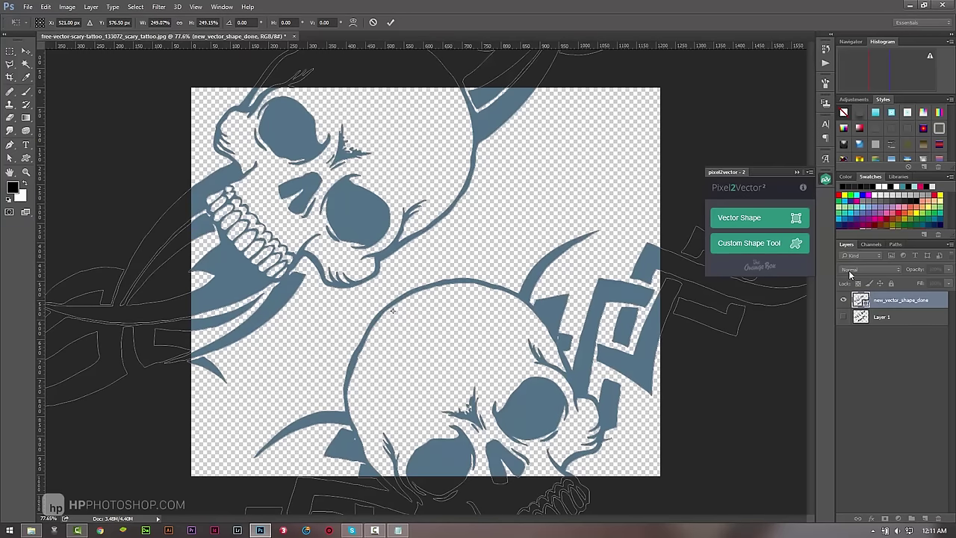
{"action": "key", "text": "Escape"}
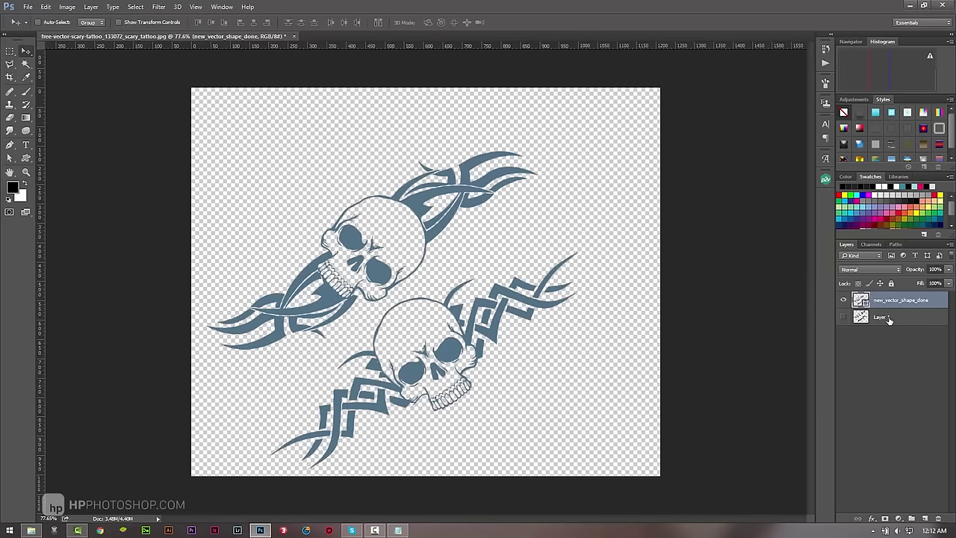
Open the Pixel2Vector panel and nudge the skull artwork slightly up and right.
{"action": "left_click", "coordinate": [824, 177]}
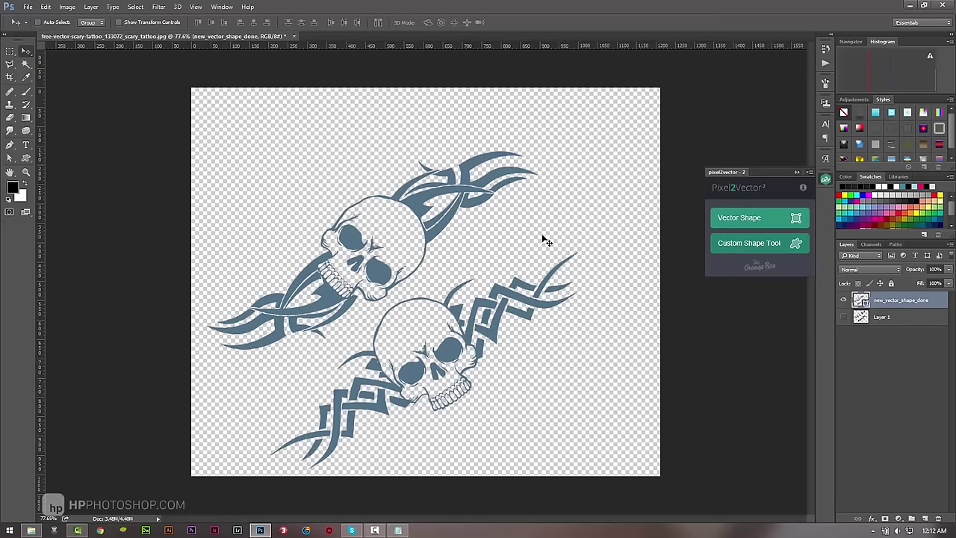
{"action": "left_click_drag", "start_coordinate": [406, 243], "coordinate": [430, 229]}
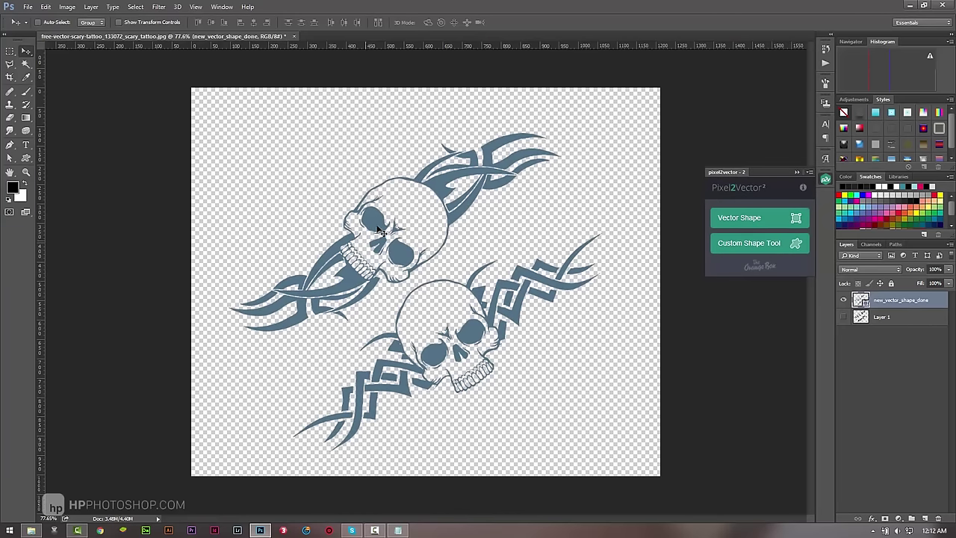
{"action": "left_click_drag", "start_coordinate": [448, 256], "coordinate": [452, 249]}
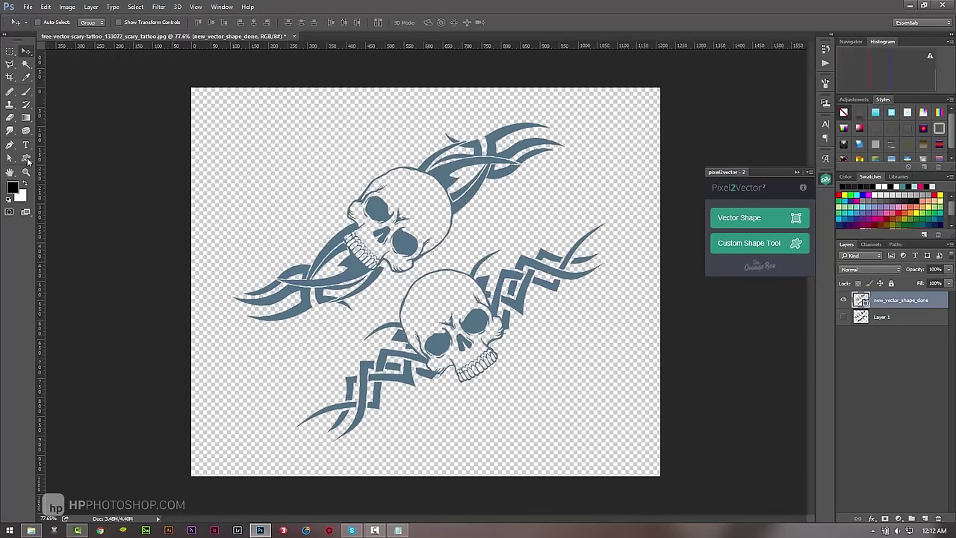
Browse the Custom Shape tool's preset shapes without choosing one.
{"action": "left_click", "coordinate": [30, 158]}
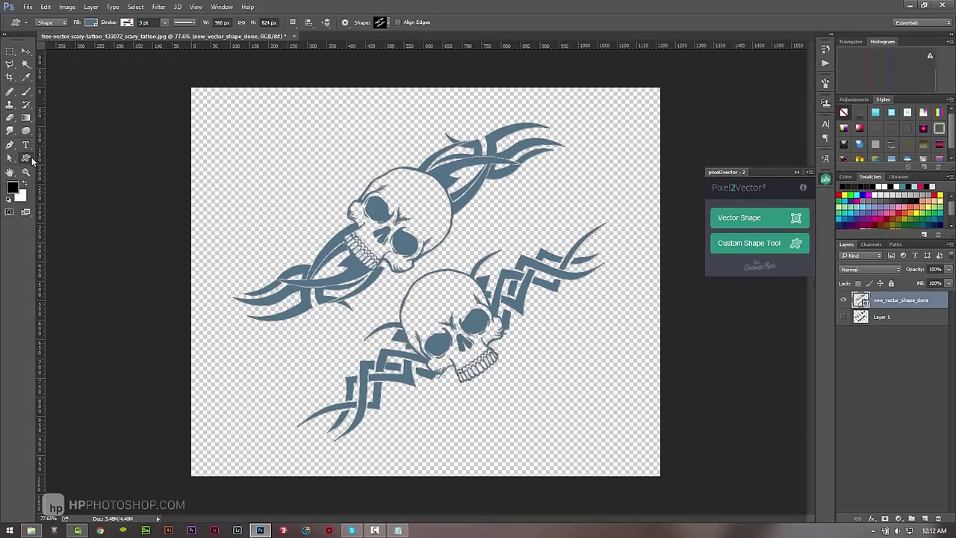
{"action": "left_click", "coordinate": [386, 22]}
{"action": "left_click", "coordinate": [348, 39]}
{"action": "left_click", "coordinate": [536, 26]}
Save the skull artwork as a custom shape and select it in the Custom Shape tool.
{"action": "left_click", "coordinate": [766, 249]}
{"action": "right_click", "coordinate": [27, 160]}
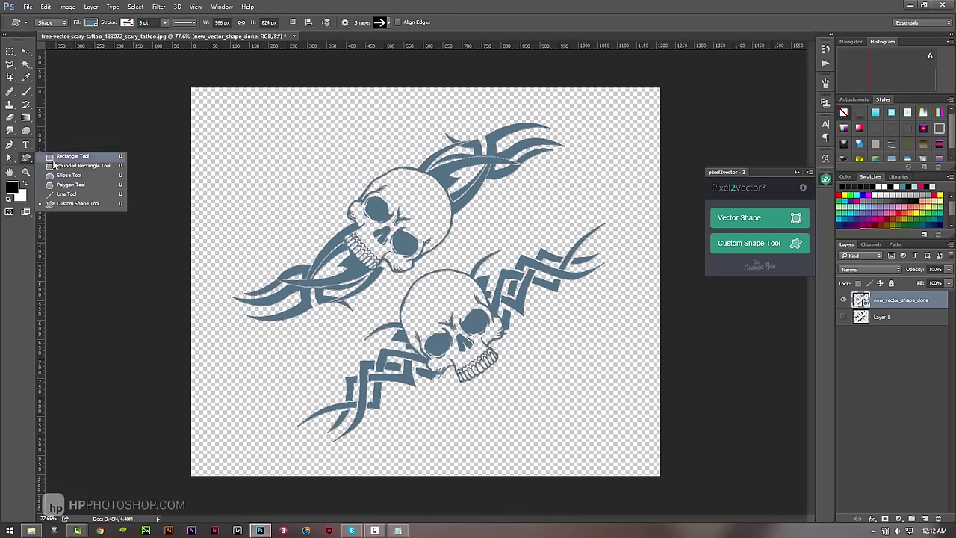
{"action": "left_click", "coordinate": [66, 209]}
{"action": "left_click", "coordinate": [386, 23]}
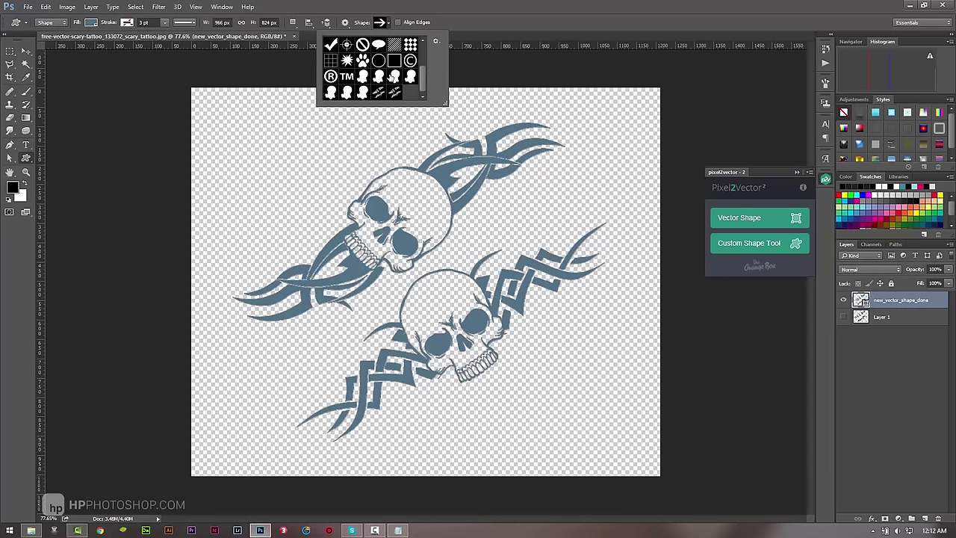
{"action": "left_click", "coordinate": [395, 92]}
{"action": "left_click", "coordinate": [535, 19]}
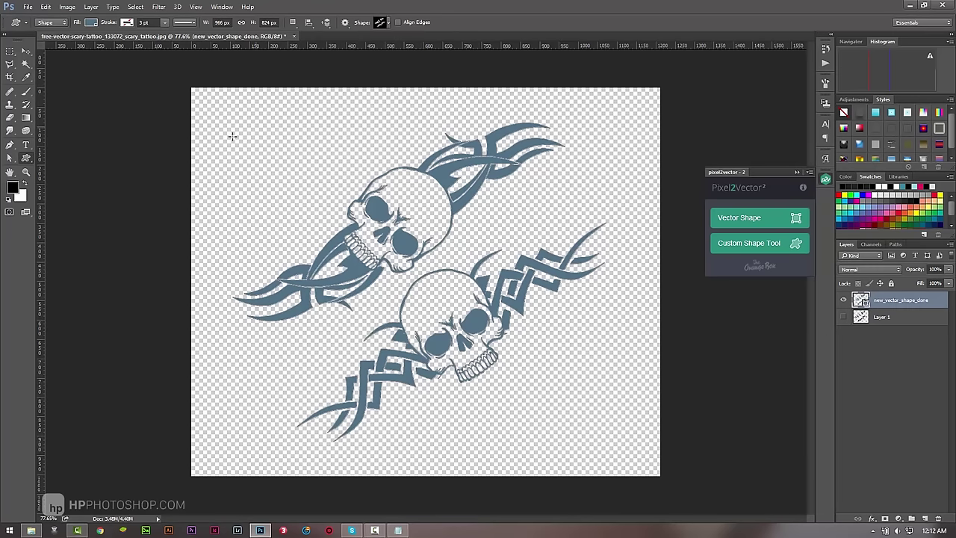
Draw a smaller skull tattoo shape with magenta fill and black stroke.
{"action": "mouse_move", "coordinate": [265, 150]}
{"action": "left_mouse_down"}
{"action": "mouse_move", "coordinate": [329, 212]}
{"action": "mouse_move", "coordinate": [481, 321]}
{"action": "mouse_move", "coordinate": [568, 351]}
{"action": "mouse_move", "coordinate": [392, 176]}
{"action": "mouse_move", "coordinate": [390, 156]}
{"action": "mouse_move", "coordinate": [392, 170]}
{"action": "mouse_move", "coordinate": [374, 196]}
{"action": "mouse_move", "coordinate": [409, 261]}
{"action": "mouse_move", "coordinate": [363, 224]}
{"action": "mouse_move", "coordinate": [612, 414]}
{"action": "mouse_move", "coordinate": [463, 267]}
{"action": "mouse_move", "coordinate": [502, 351]}
{"action": "left_mouse_up"}
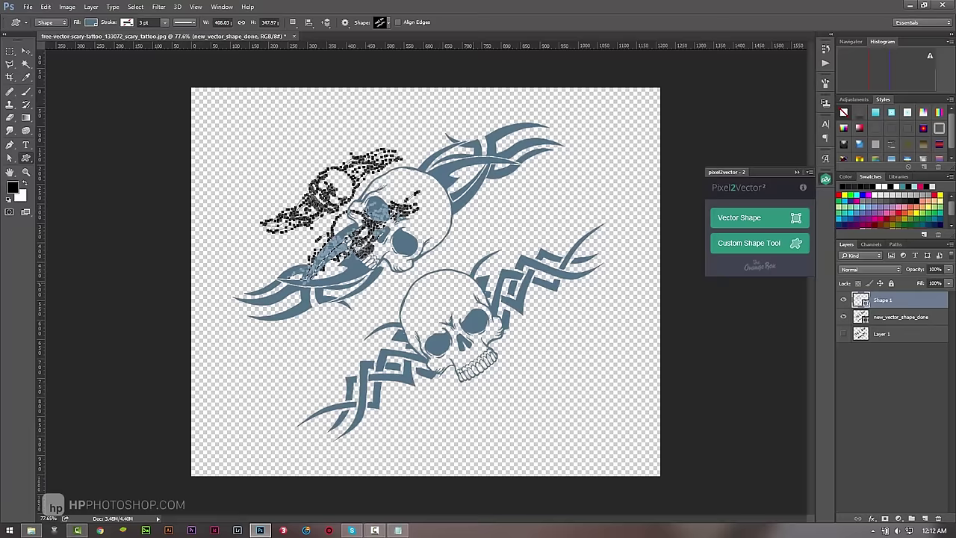
{"action": "left_click", "coordinate": [91, 22]}
{"action": "left_click", "coordinate": [124, 99]}
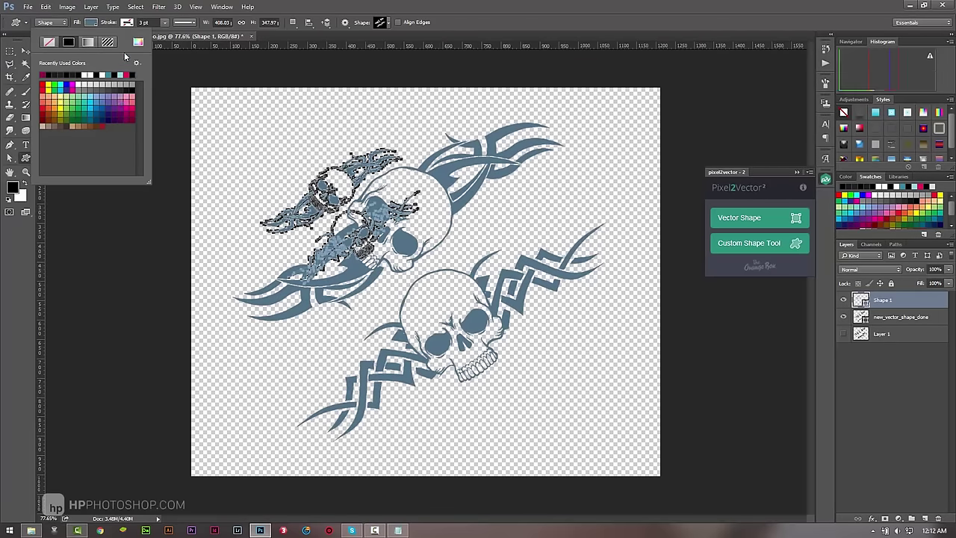
{"action": "left_click", "coordinate": [126, 23]}
{"action": "left_click", "coordinate": [104, 97]}
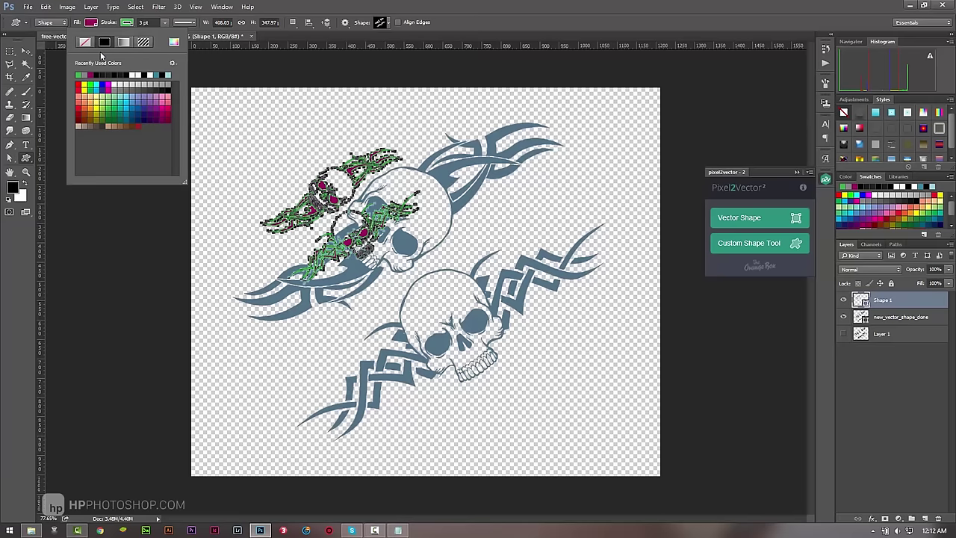
{"action": "left_click", "coordinate": [97, 75]}
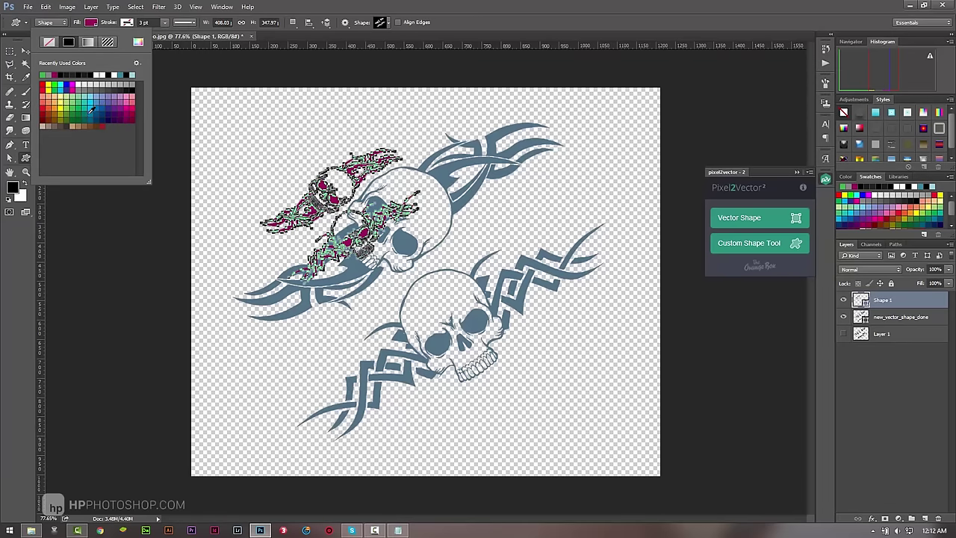
Move the magenta skull toward the top-left, off the original skull.
{"action": "left_click", "coordinate": [26, 51]}
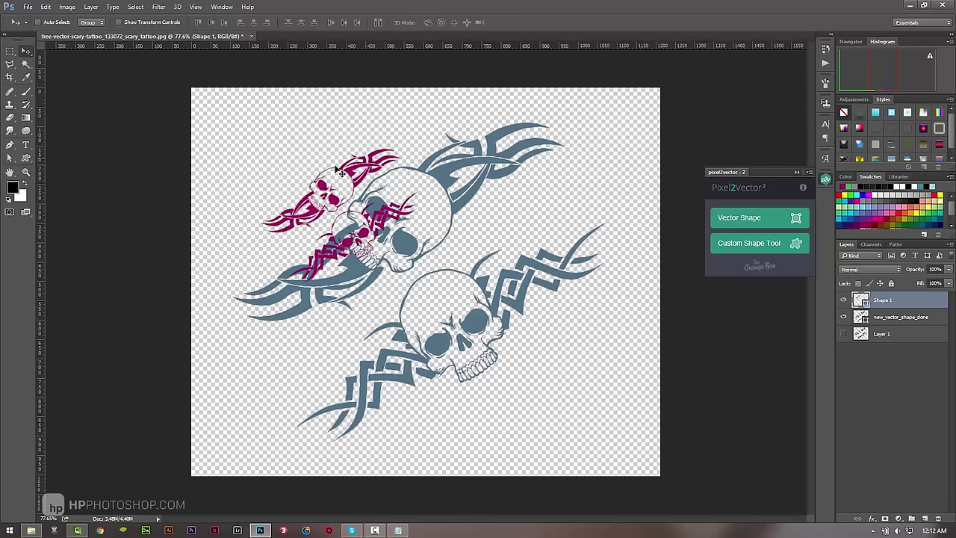
{"action": "left_click_drag", "start_coordinate": [361, 188], "coordinate": [305, 154]}
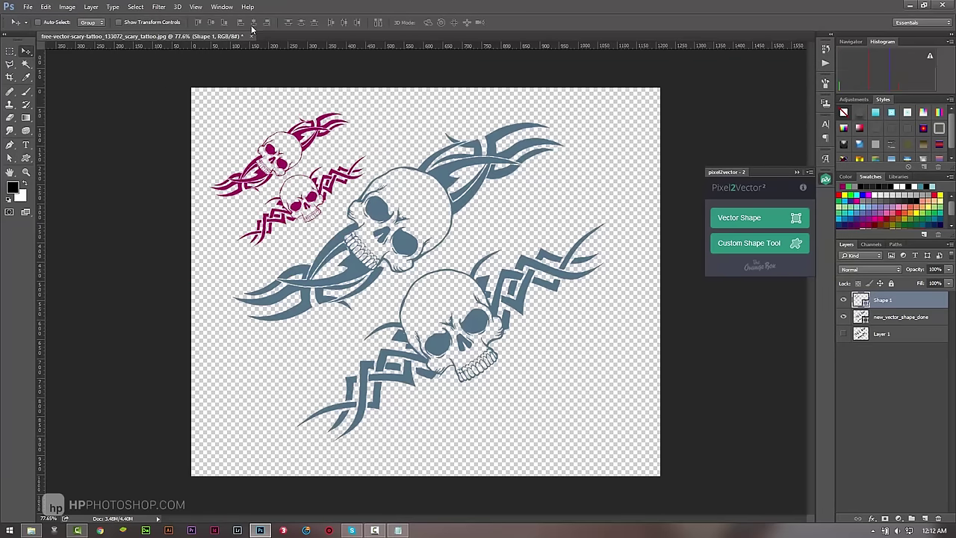
{"action": "left_click", "coordinate": [27, 158]}
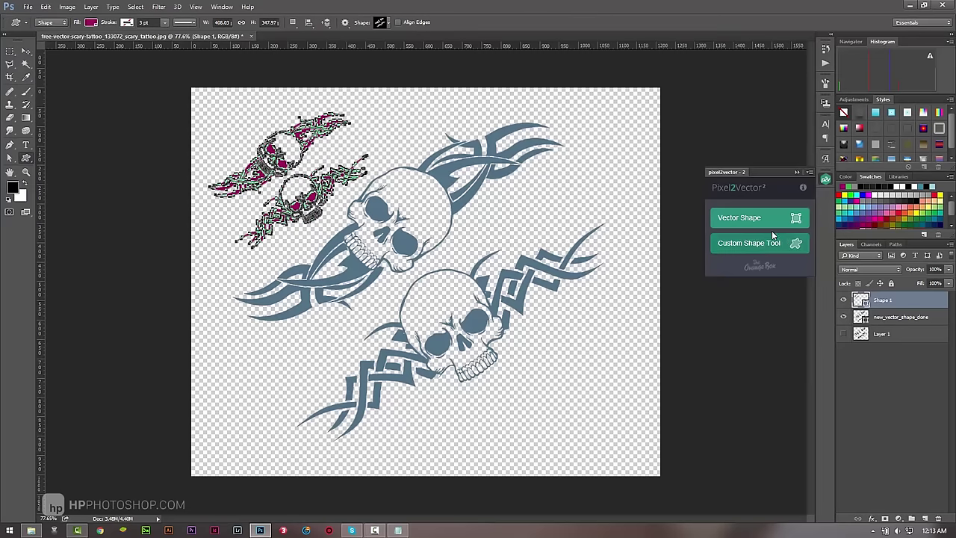
Open read_me.txt in the pixel2vector_2_CC-2014-2015 folder to review the uninstall steps.
{"action": "left_click", "coordinate": [31, 531]}
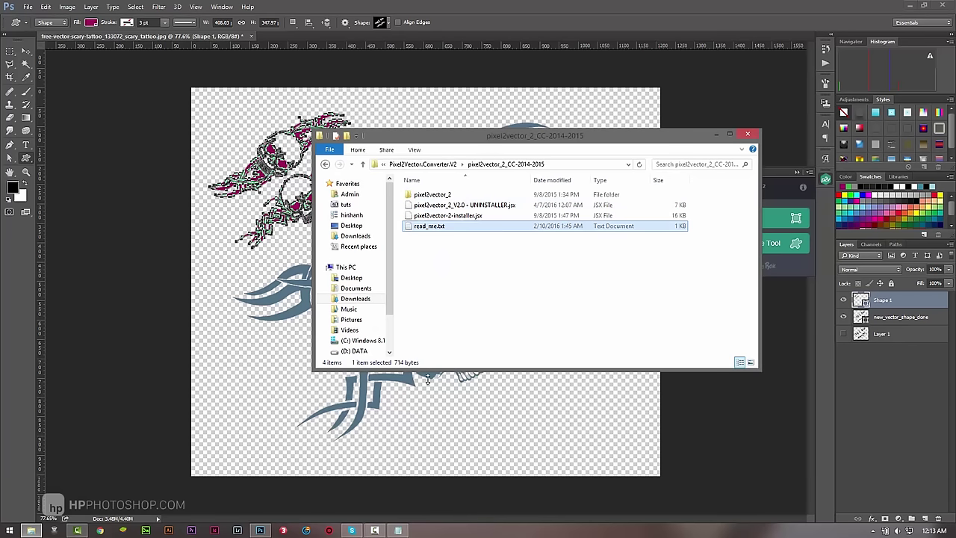
{"action": "double_click", "coordinate": [429, 225]}
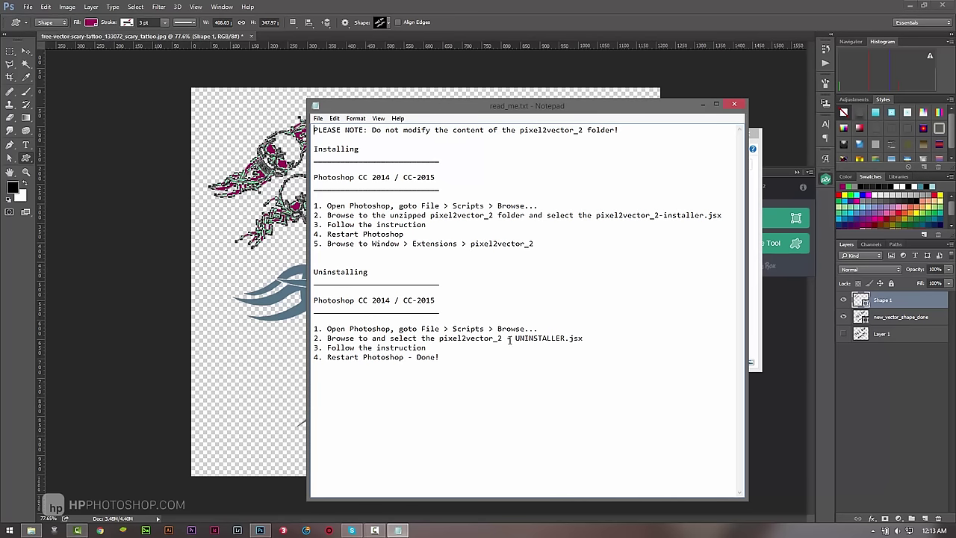
{"action": "left_click", "coordinate": [27, 7]}
{"action": "mouse_move", "coordinate": [38, 234]}
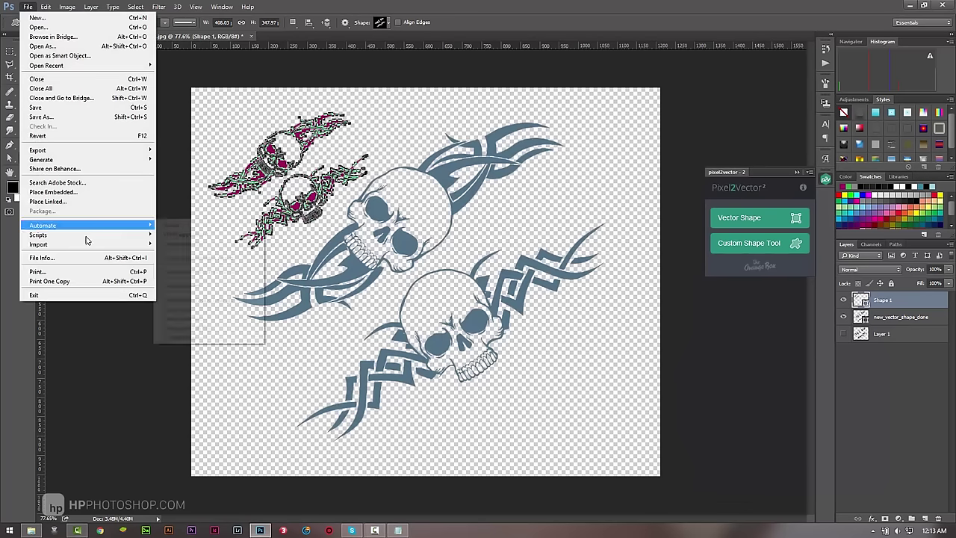
Run the pixel2vector_2 uninstaller script from Downloads' pixel2vector_2_CC-2014-2015 folder via File > Scripts > Browse.
{"action": "left_click", "coordinate": [199, 330]}
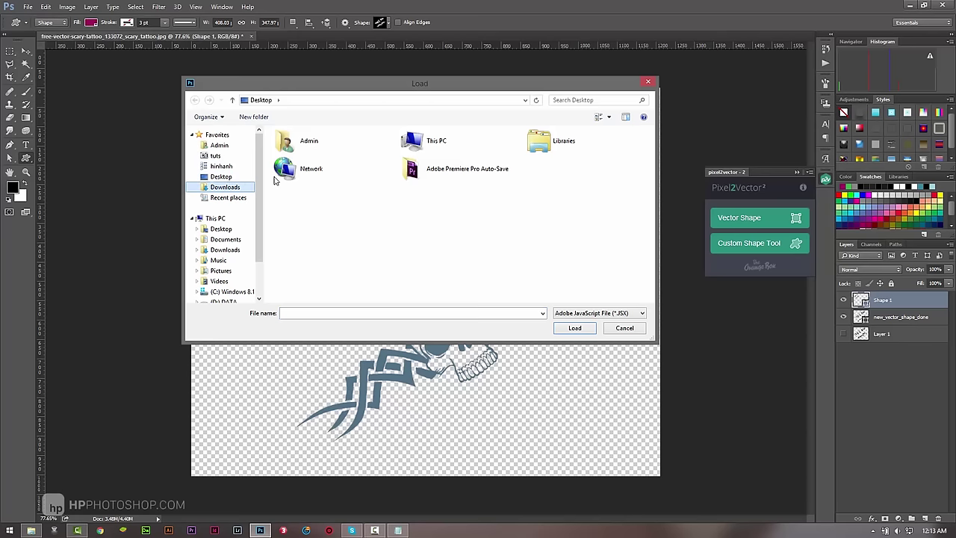
{"action": "left_click", "coordinate": [224, 187]}
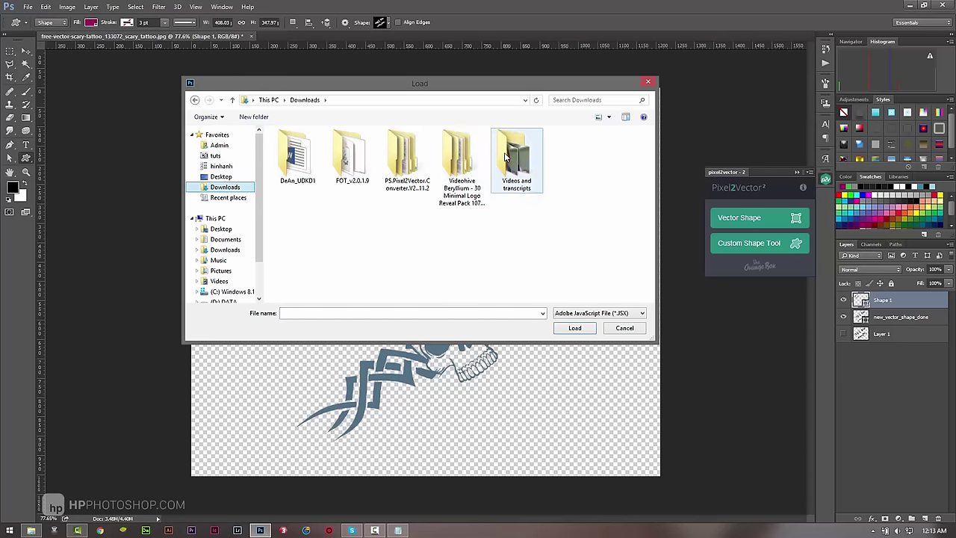
{"action": "double_click", "coordinate": [403, 161]}
{"action": "double_click", "coordinate": [295, 157]}
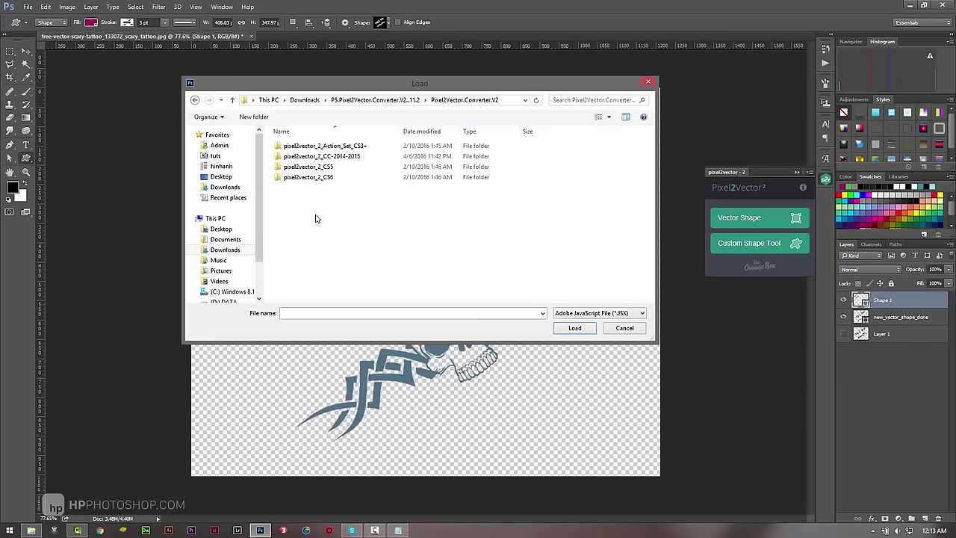
{"action": "left_click", "coordinate": [329, 157]}
{"action": "double_click", "coordinate": [328, 157]}
{"action": "left_click", "coordinate": [363, 162]}
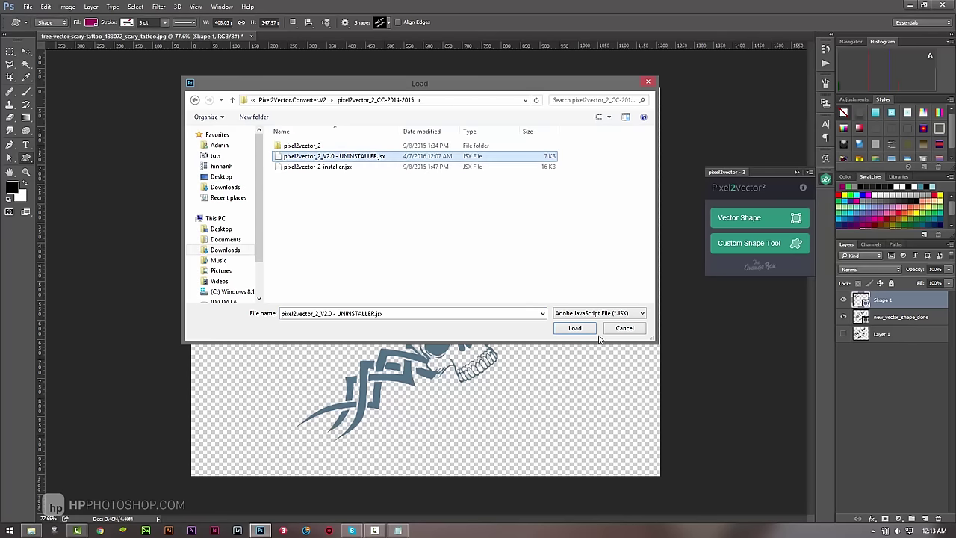
{"action": "left_click", "coordinate": [575, 328]}
Confirm removing pixel2vector_2, acknowledge the success message, and quit Photoshop.
{"action": "left_click", "coordinate": [489, 303]}
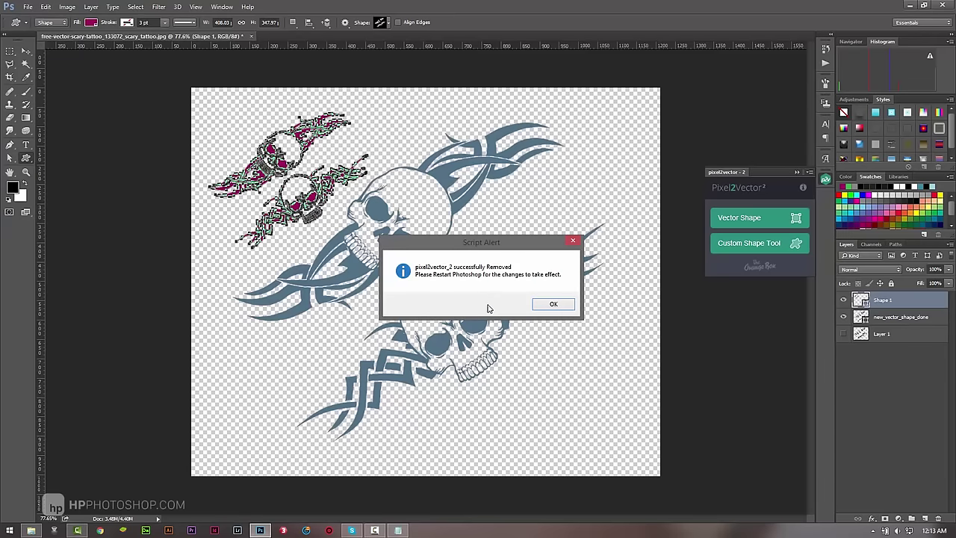
{"action": "left_click", "coordinate": [553, 304]}
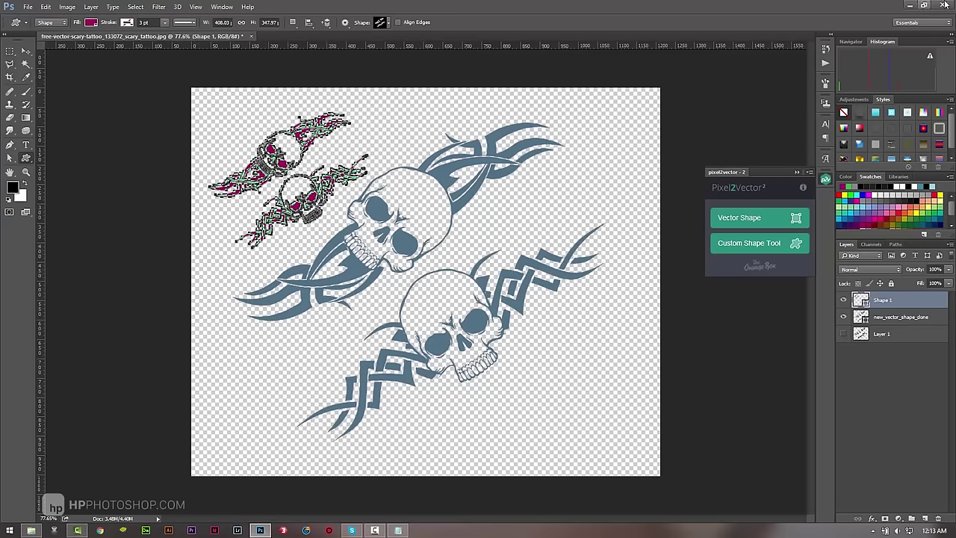
{"action": "left_click", "coordinate": [943, 4]}
{"action": "left_click", "coordinate": [480, 201]}
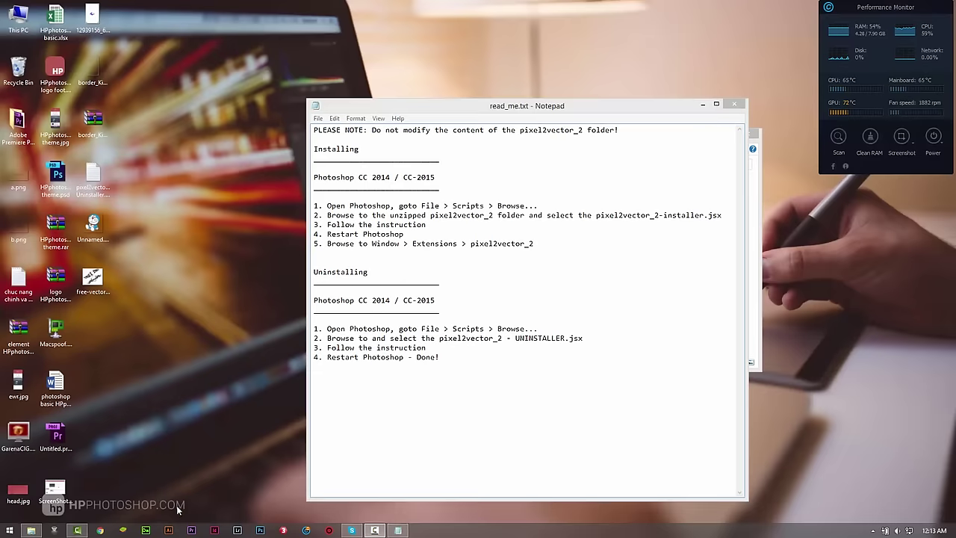
Relaunch Photoshop from the taskbar icon.
{"action": "left_click", "coordinate": [260, 530]}
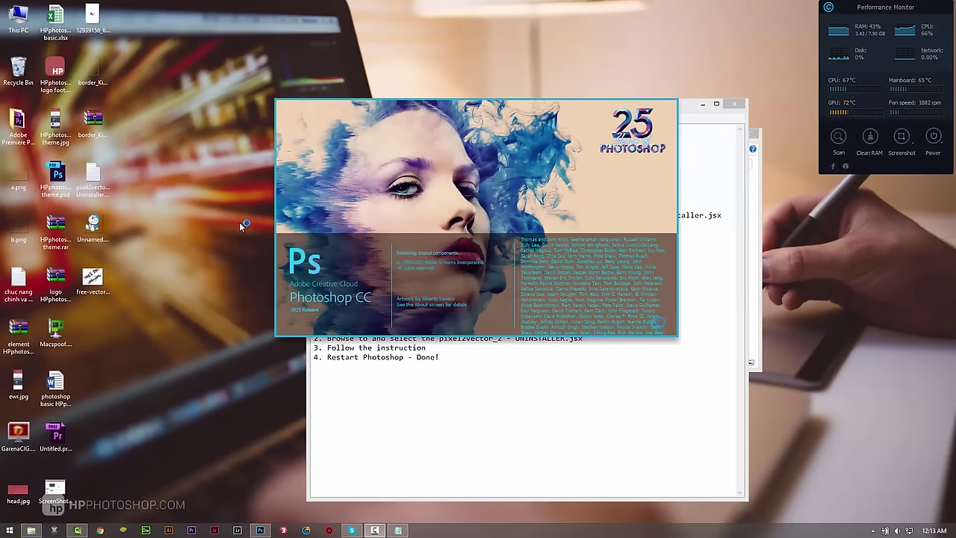